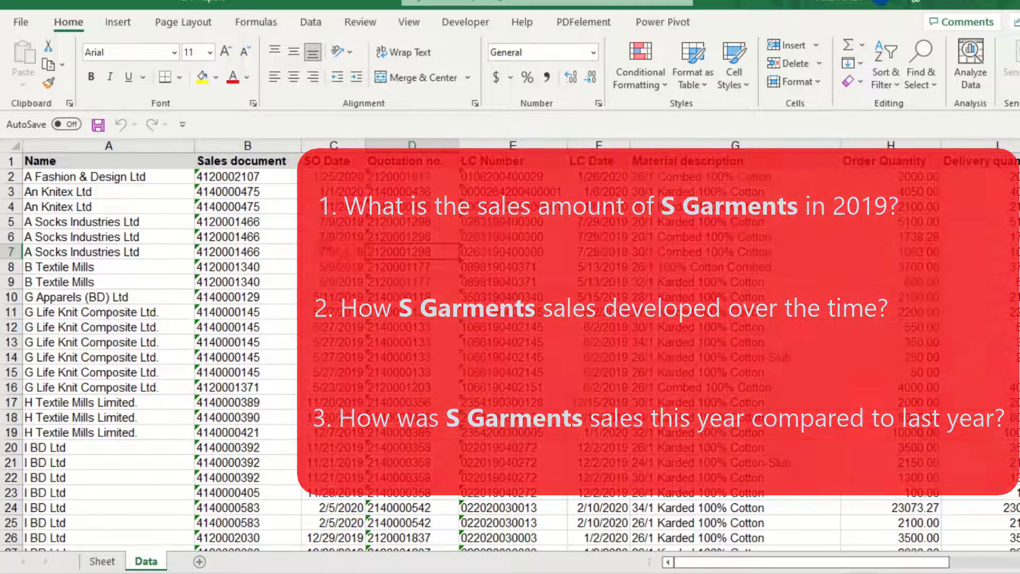
Create a PivotTable from Data!$A$1:$N$150 on a new worksheet
mouse_move(705, 567)
left_mouse_down()
mouse_move(840, 565)
mouse_move(715, 568)
left_mouse_up()
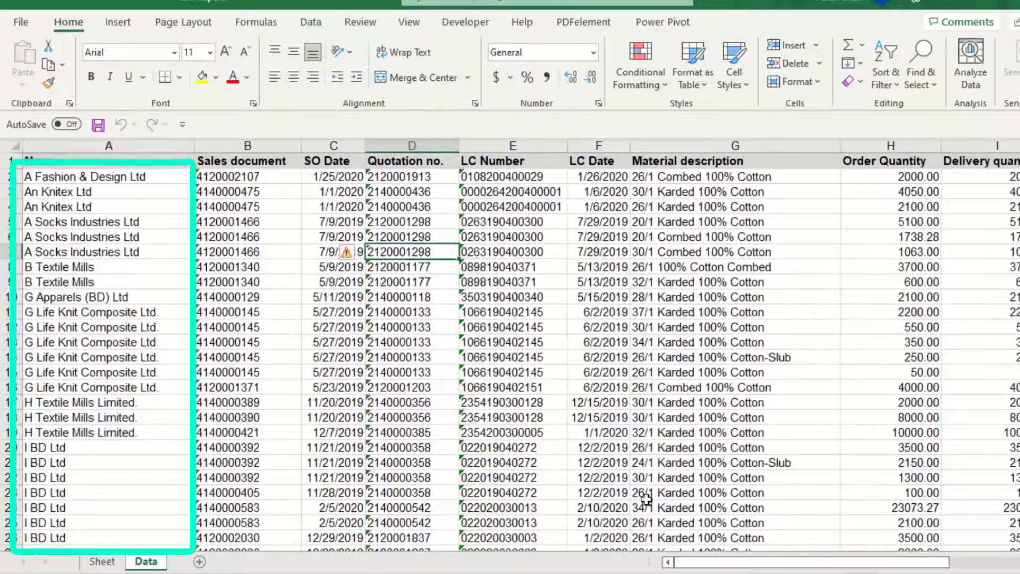
left_click(259, 281)
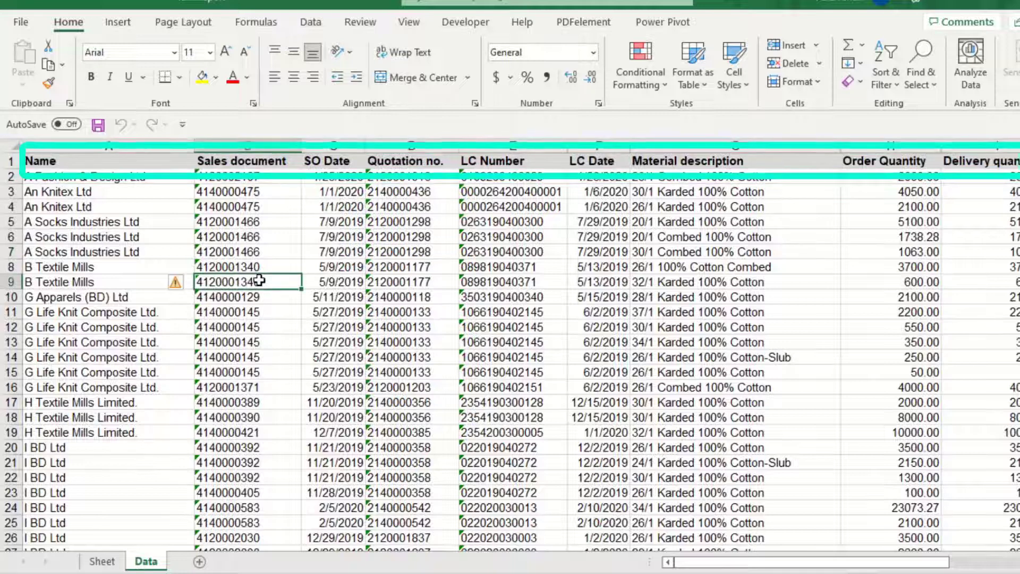
left_click(120, 25)
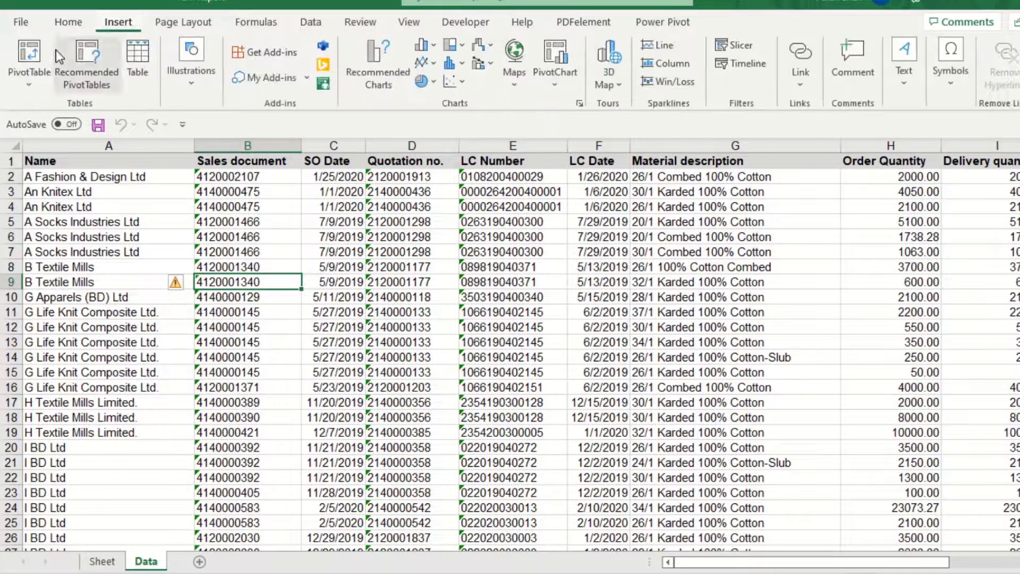
left_click(28, 86)
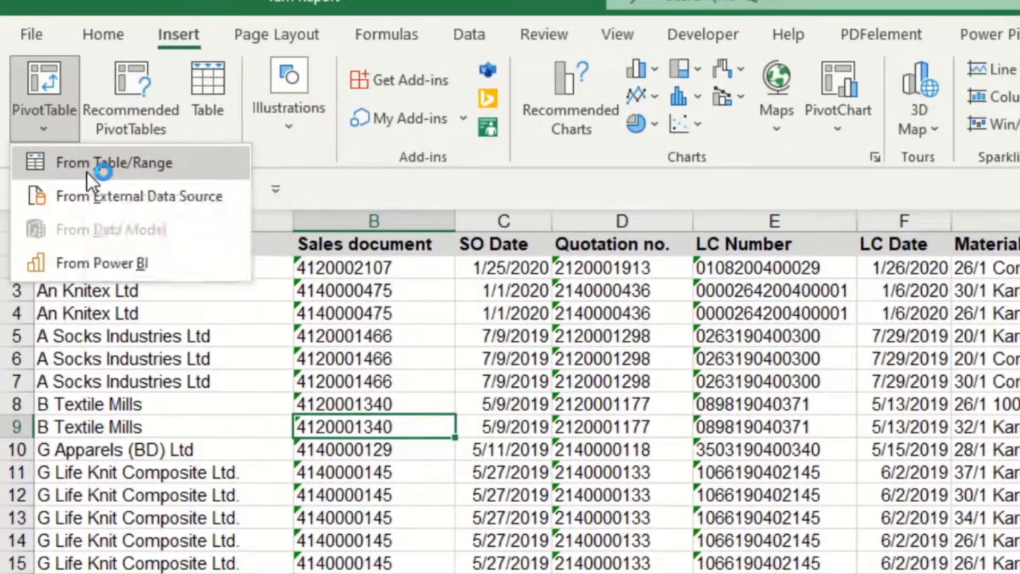
left_click(87, 173)
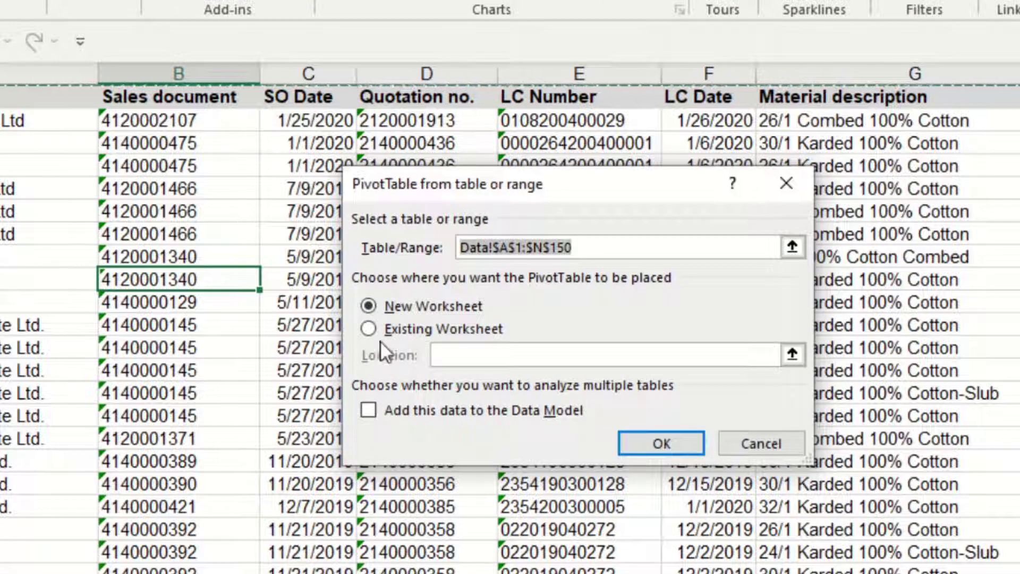
left_click(368, 330)
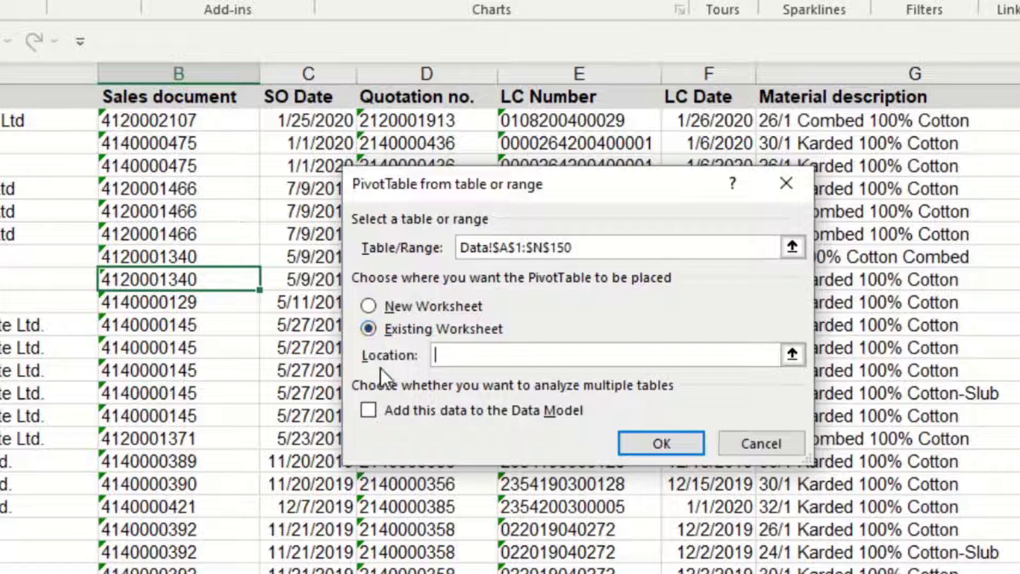
left_click(370, 305)
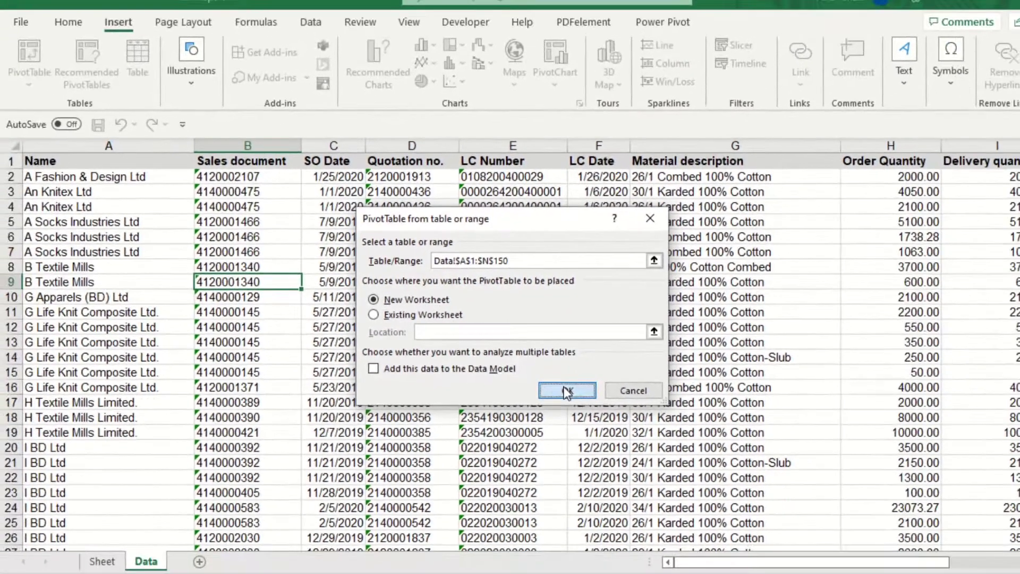
left_click(568, 392)
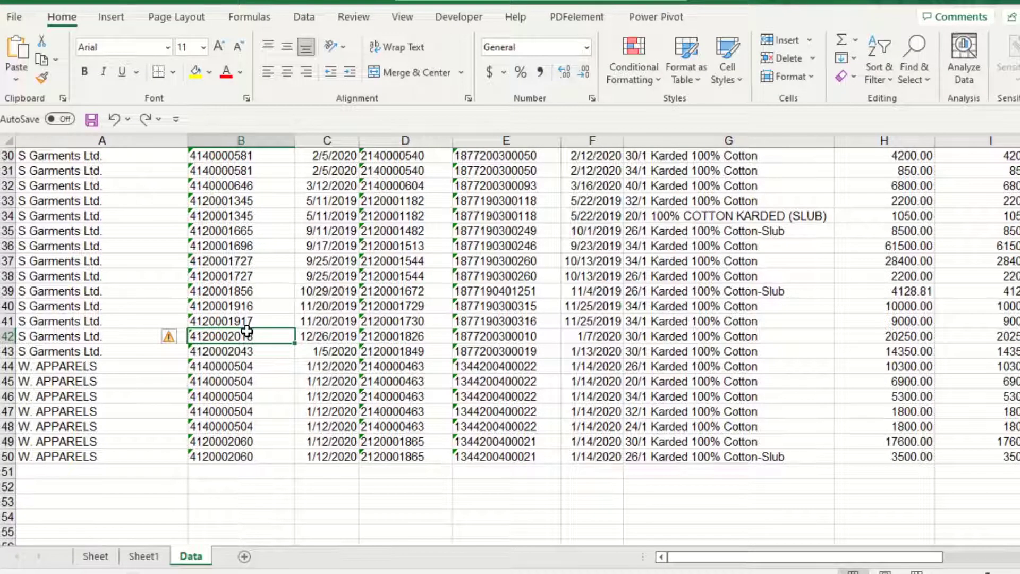
Convert the data range $A$1:$N$150 into a table with headers and apply the first, plain Light table style
key("ctrl+t")
scroll(372, 319, "up", 10)
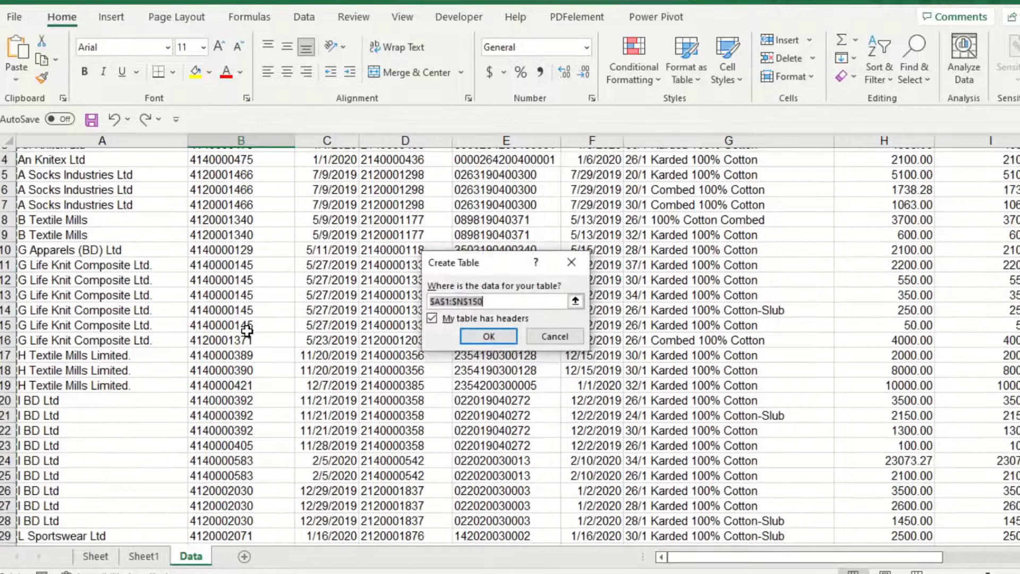
left_click(487, 337)
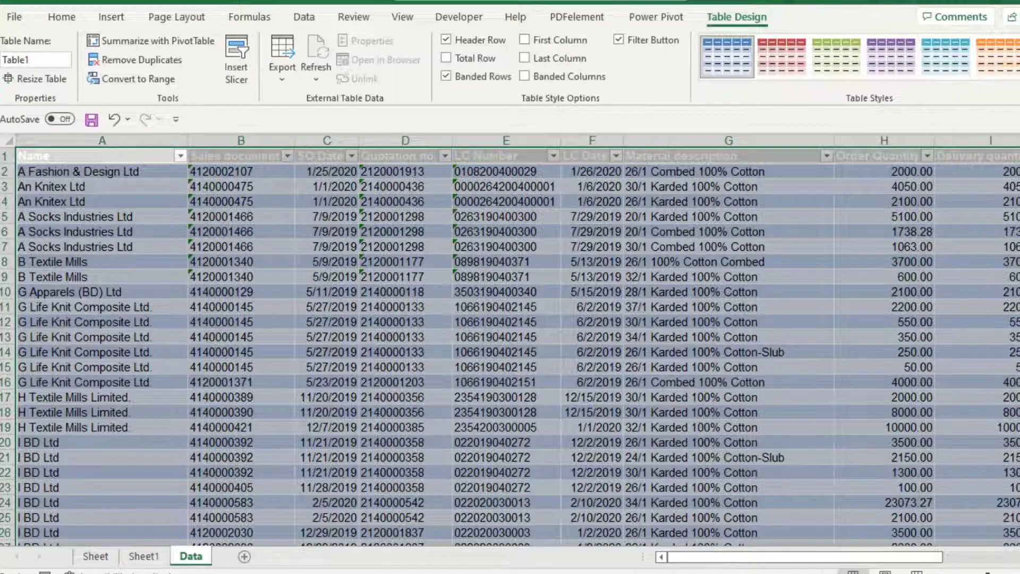
left_click(1019, 74)
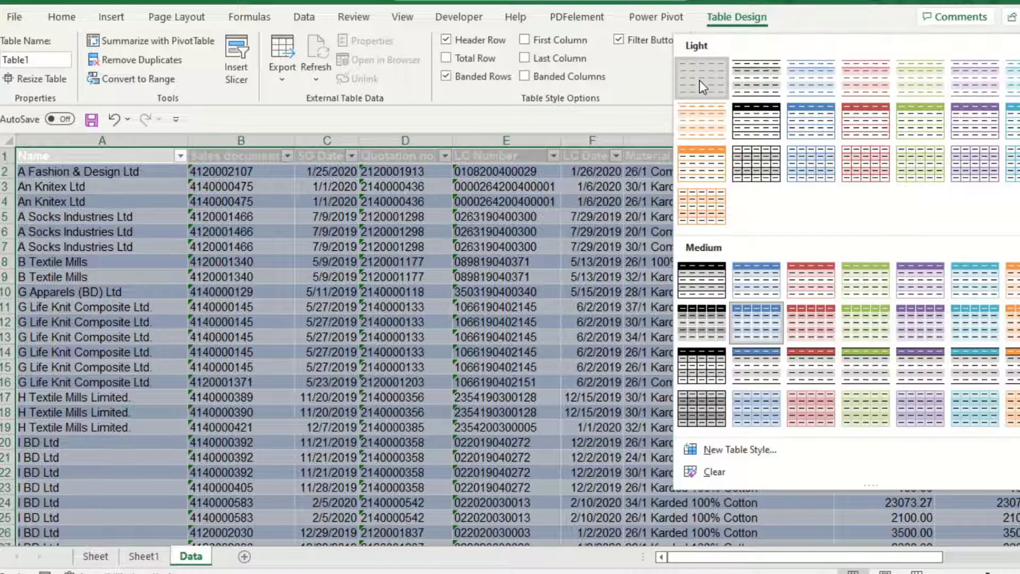
left_click(700, 81)
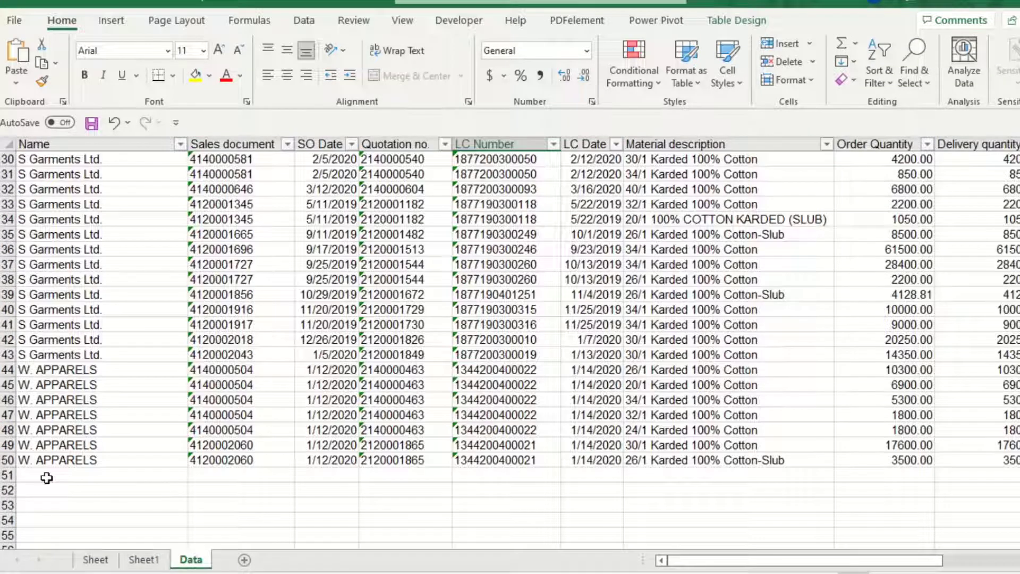
Refresh the PivotTable on Sheet1 from its source data
left_click(46, 478)
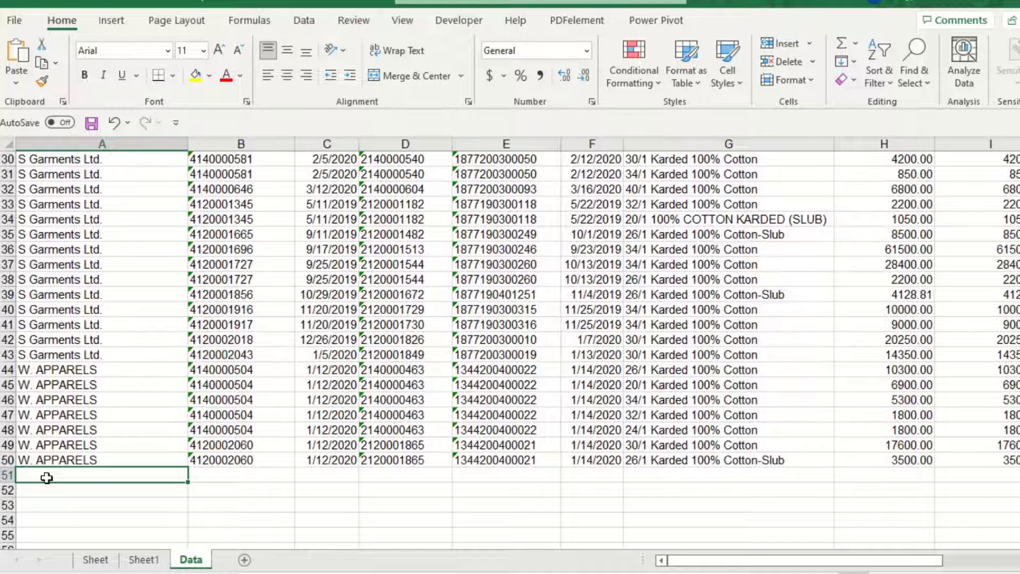
left_click(144, 559)
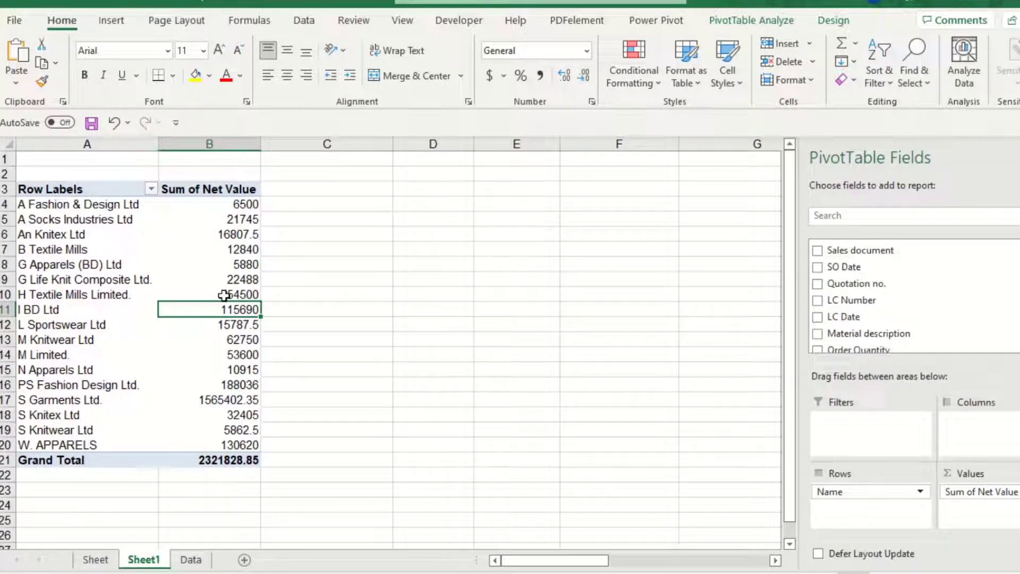
left_click(198, 370)
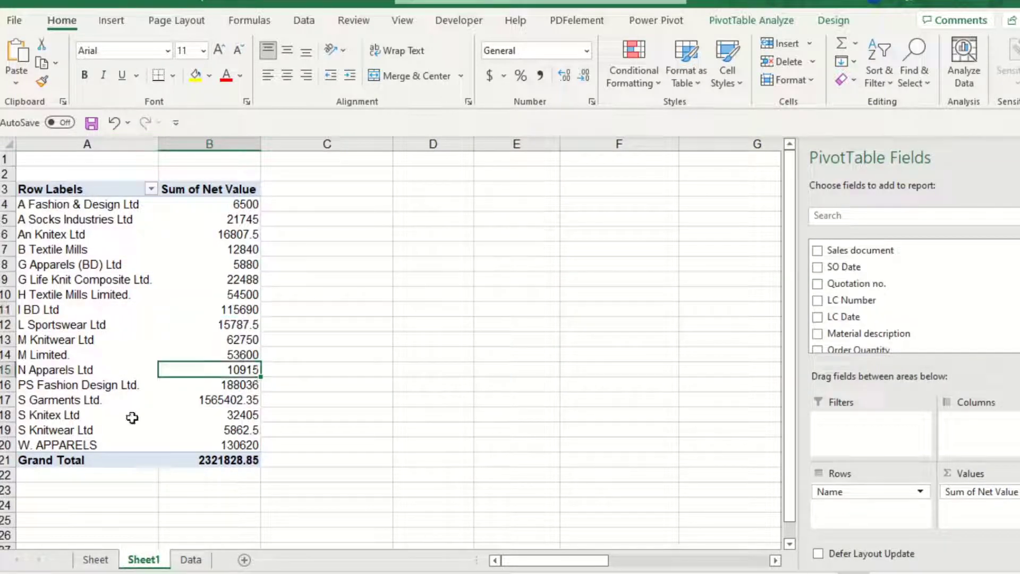
right_click(235, 289)
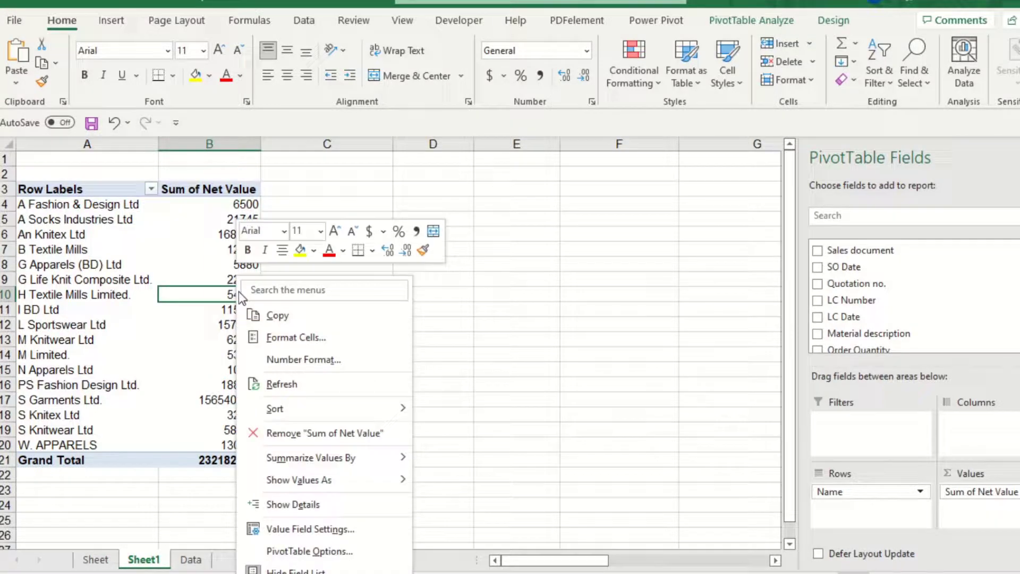
left_click(282, 384)
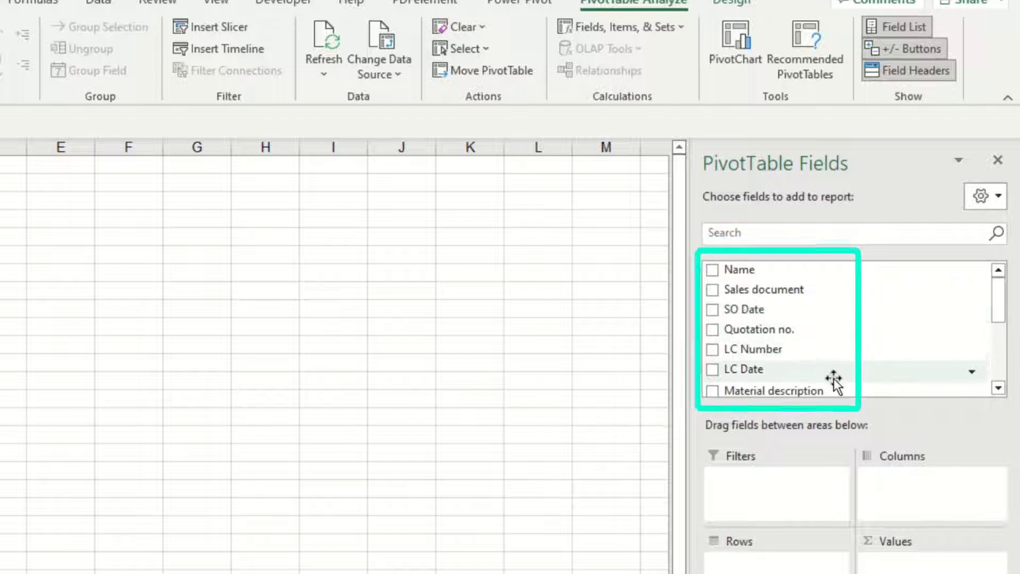
Hide the PivotTable field list and show it again
left_click_drag(1001, 307, 977, 197)
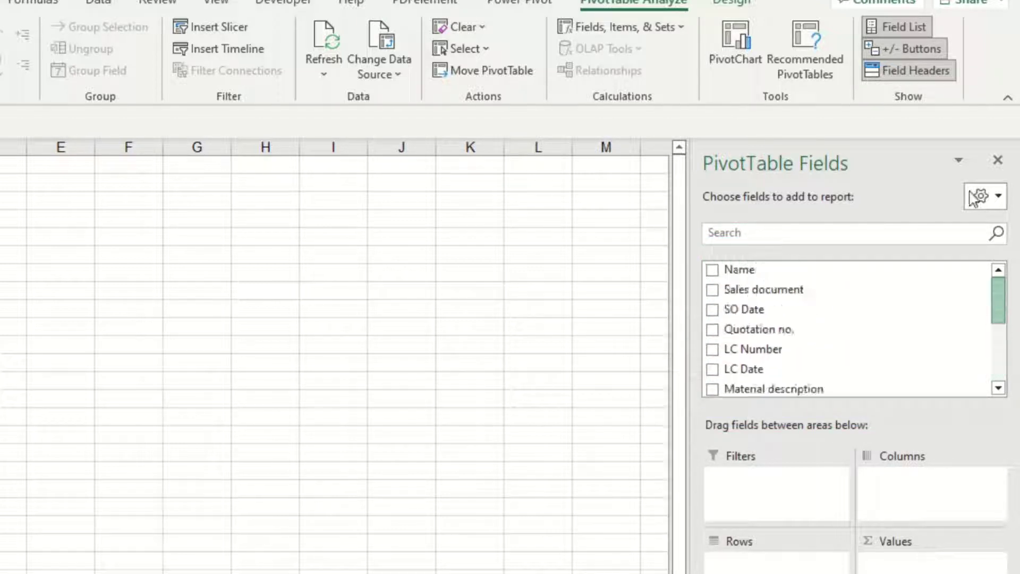
left_click(908, 27)
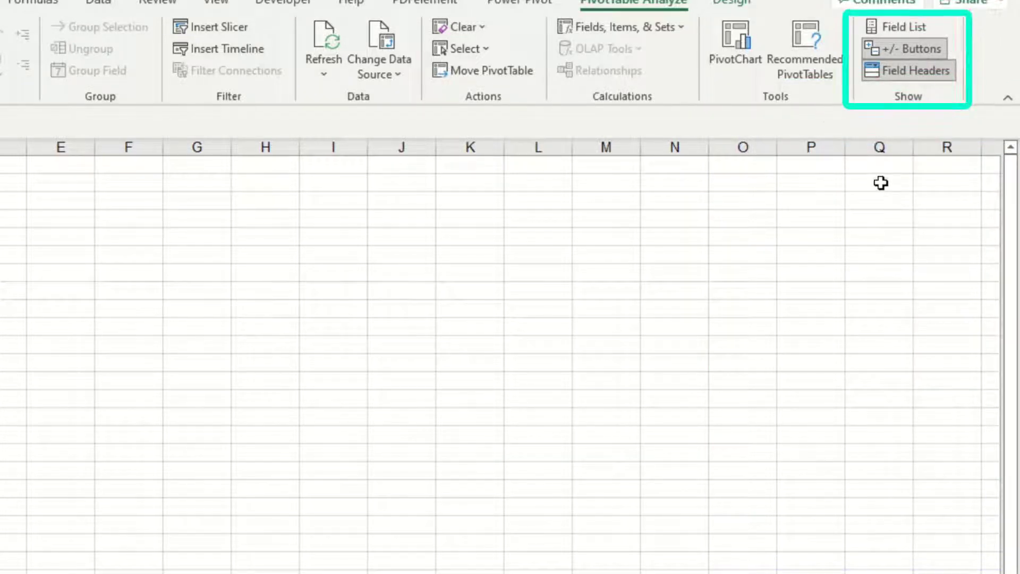
left_click(905, 27)
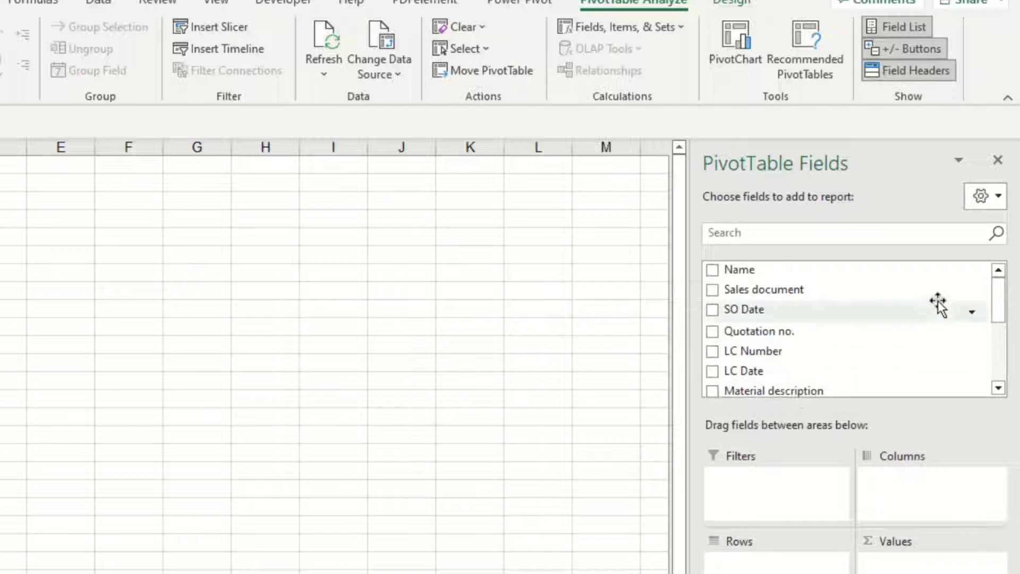
Build the PivotTable with Name in the Rows area and the sum of Net Value in the Values area
left_click_drag(996, 308, 975, 355)
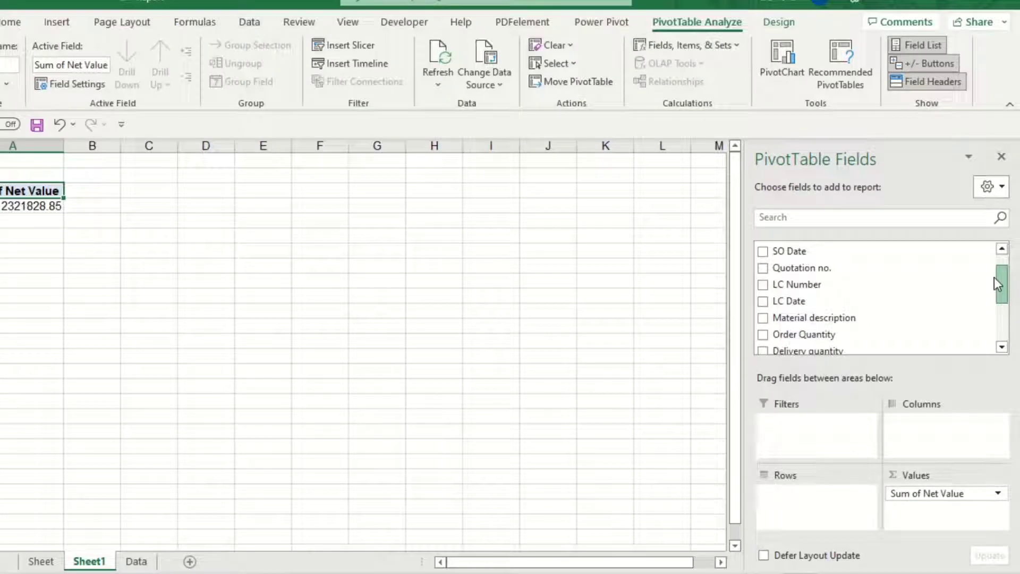
left_click_drag(988, 304, 990, 254)
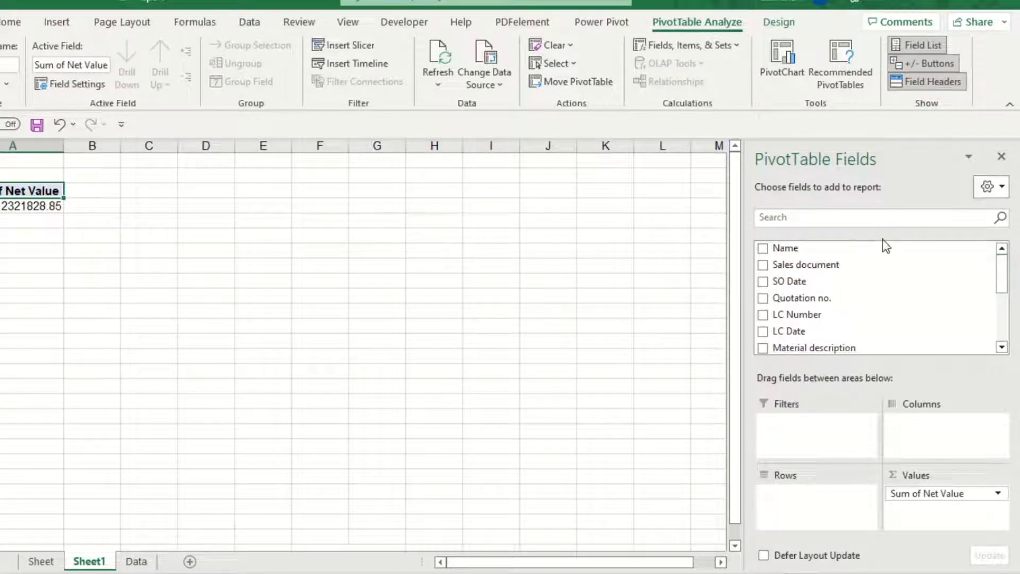
left_click_drag(881, 245, 797, 519)
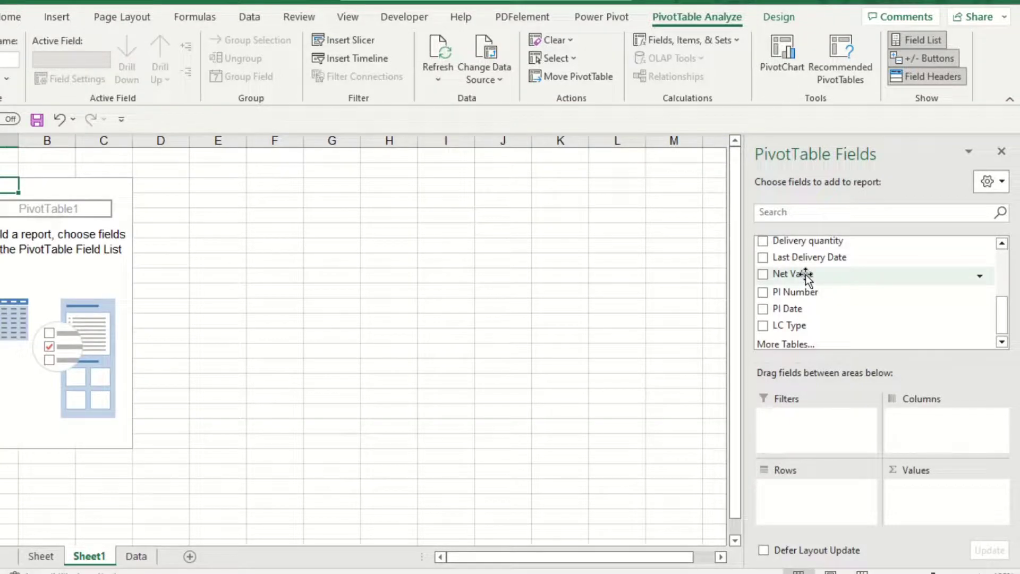
left_click_drag(808, 275, 928, 505)
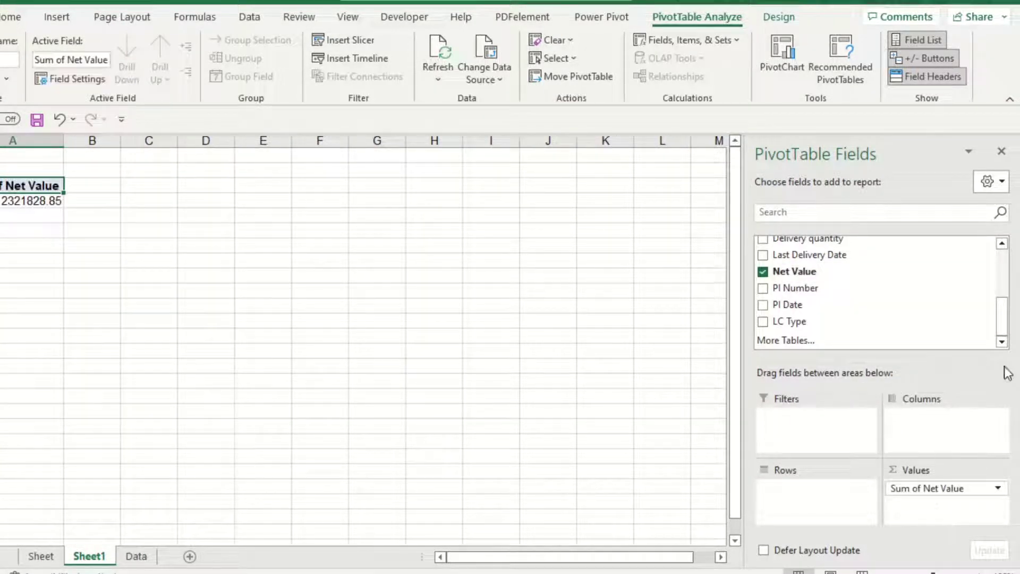
left_click_drag(1004, 314, 1004, 296)
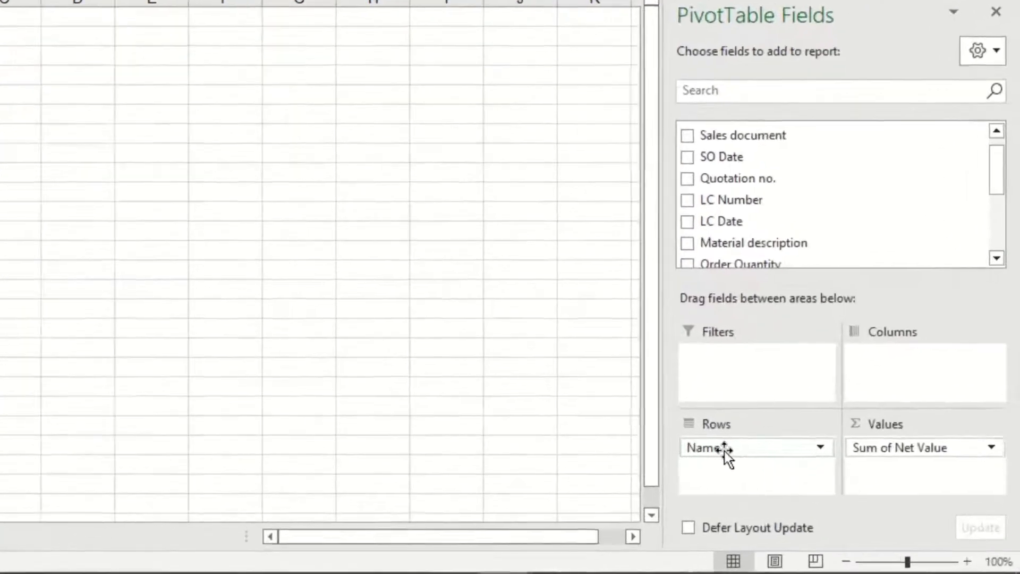
left_click_drag(792, 477, 856, 436)
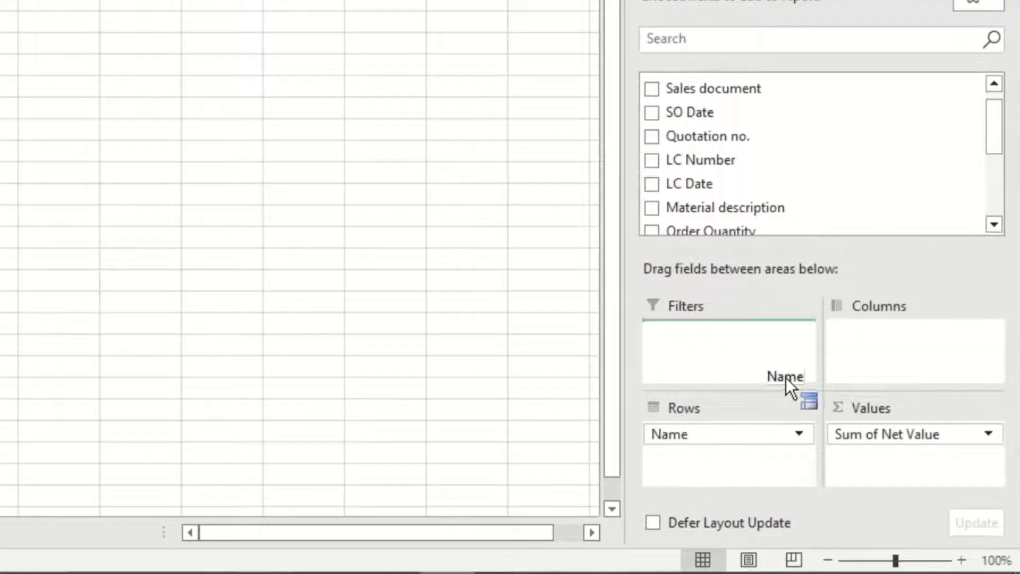
left_click_drag(786, 378, 718, 428)
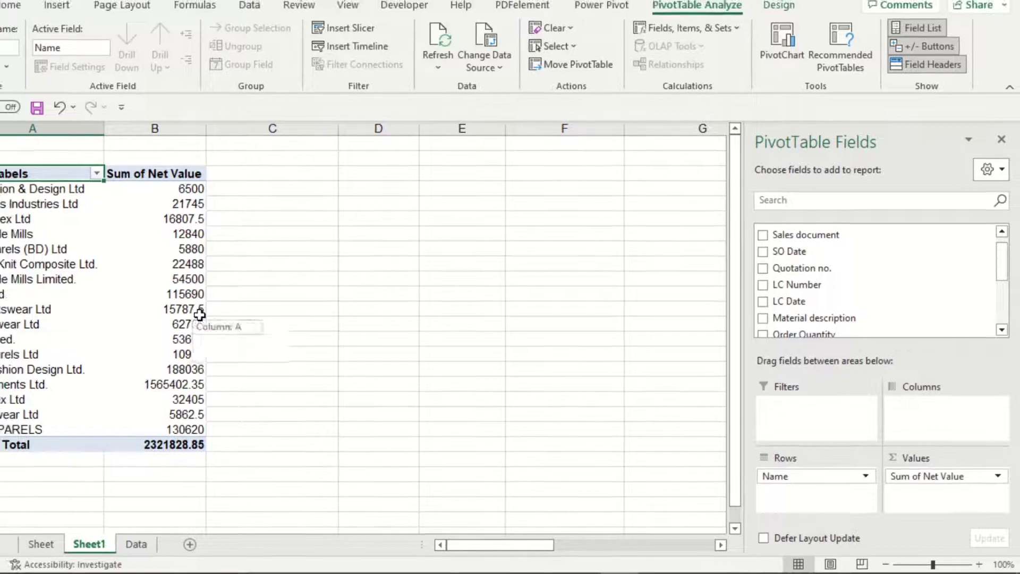
Select empty cells outside the PivotTable and reselect a value cell inside it to bring back the field list
left_click(286, 305)
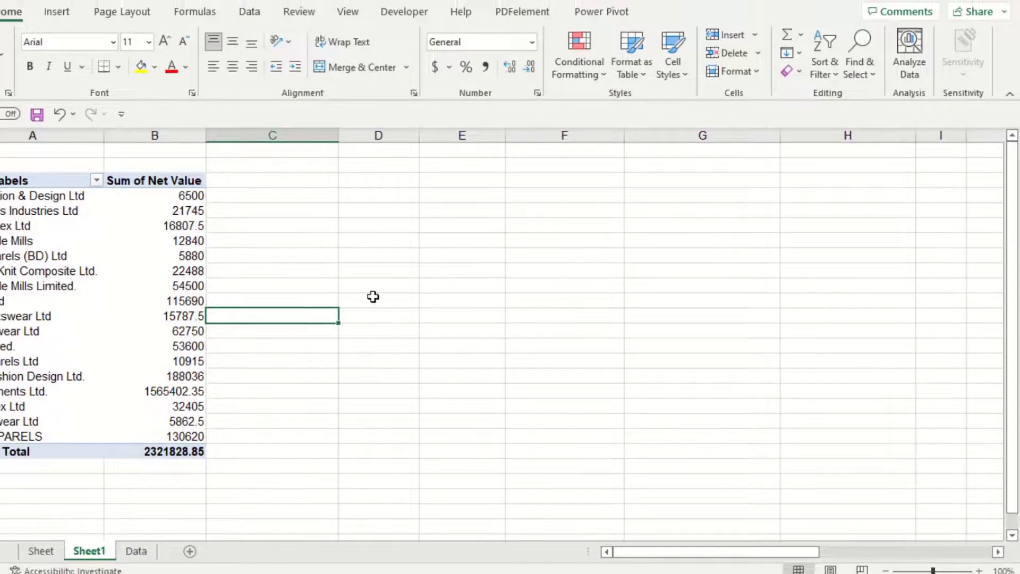
left_click(373, 290)
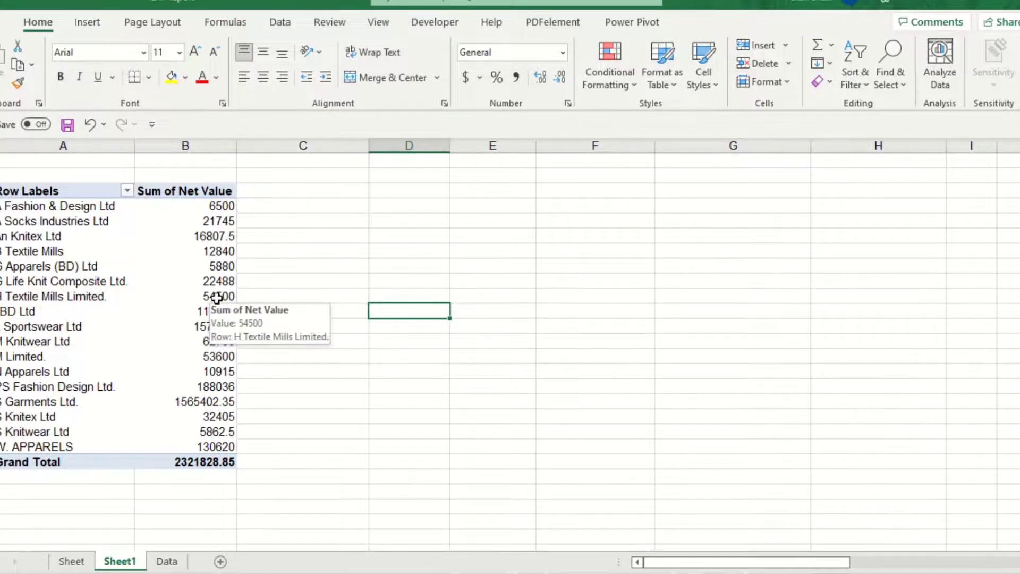
left_click(217, 292)
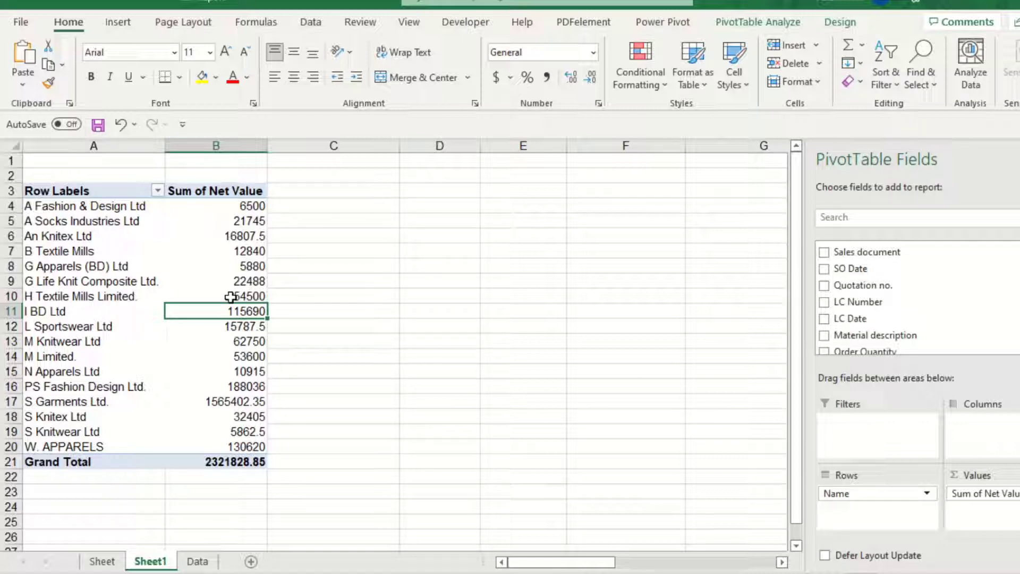
Refresh the PivotTable of net value by customer name so it includes the new source rows
key("Down")
key("Down")
key("Down")
key("Down")
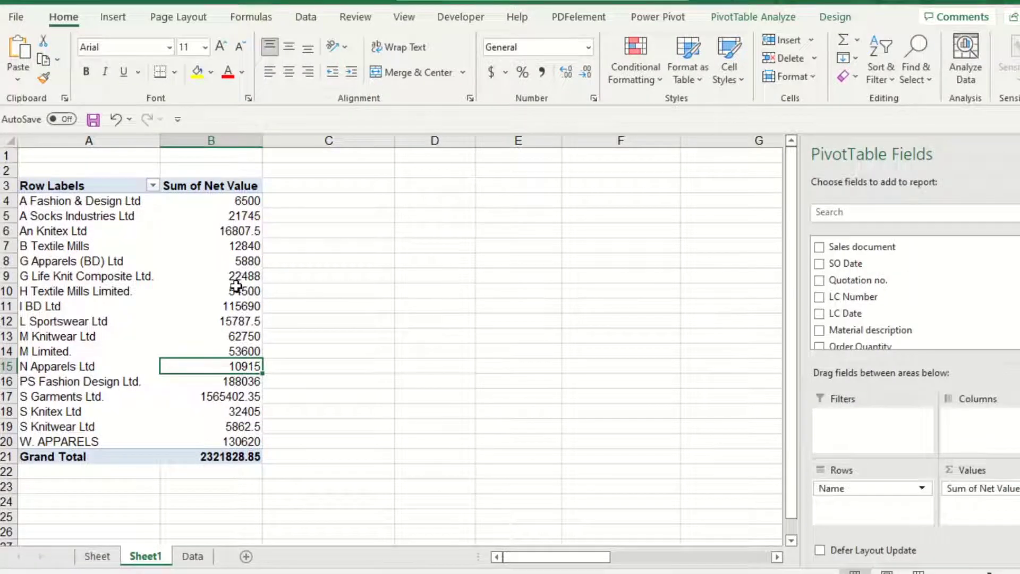
right_click(236, 287)
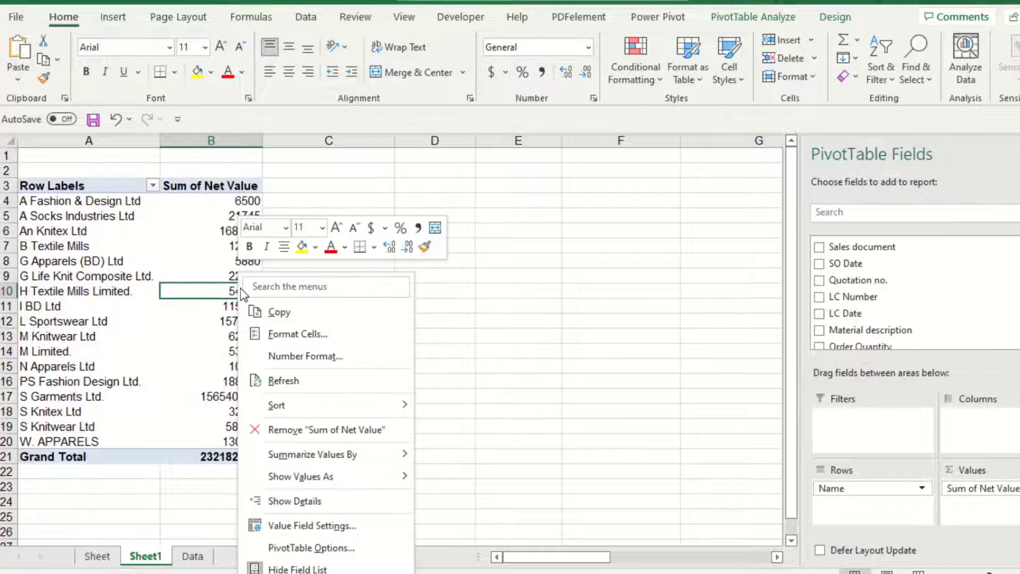
left_click(295, 383)
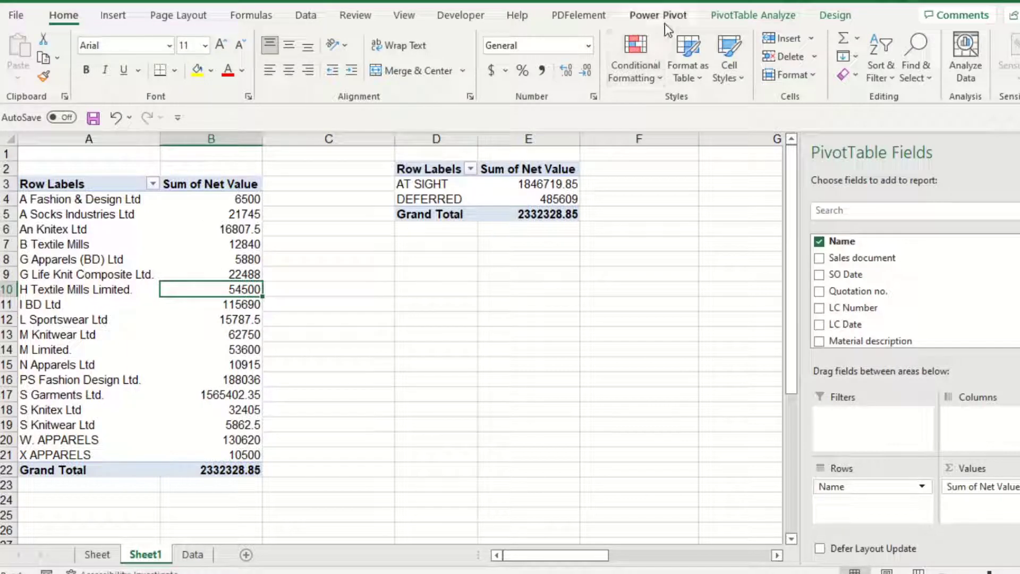
Refresh all PivotTables in the workbook at once
left_click(743, 22)
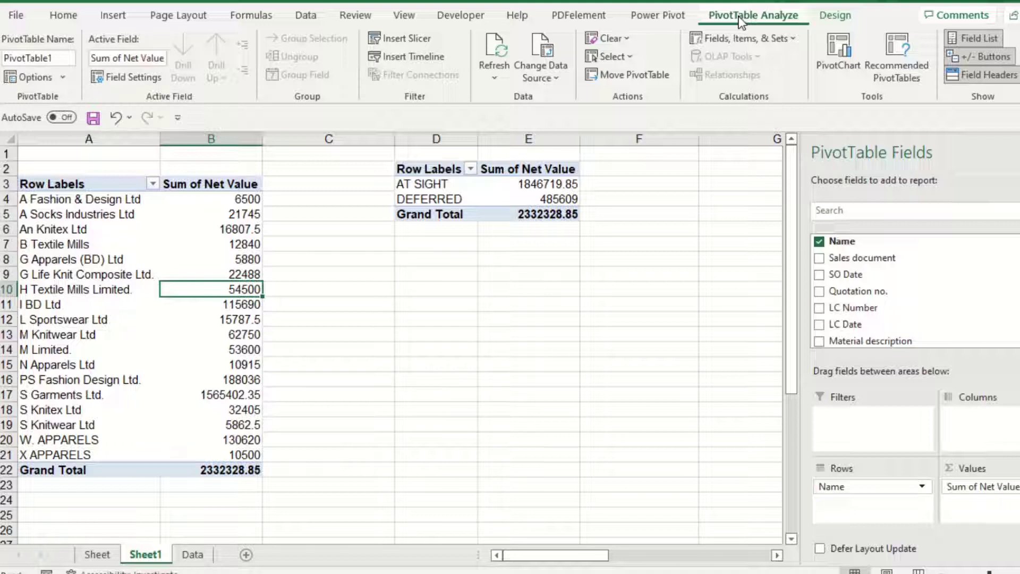
left_click(499, 79)
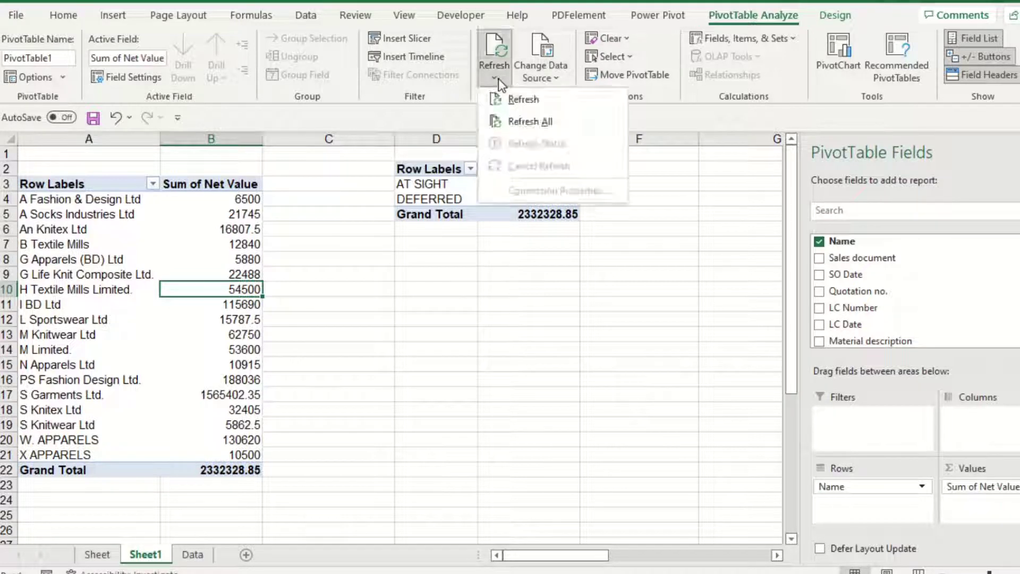
left_click(525, 121)
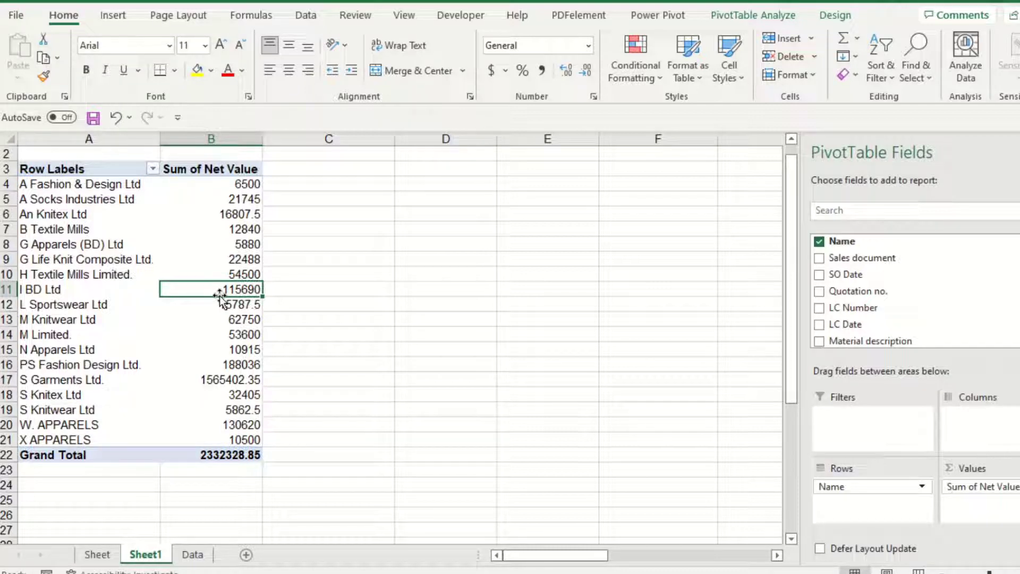
Summarize the Net Value field by Count in the PivotTable of customer names
left_click(101, 209)
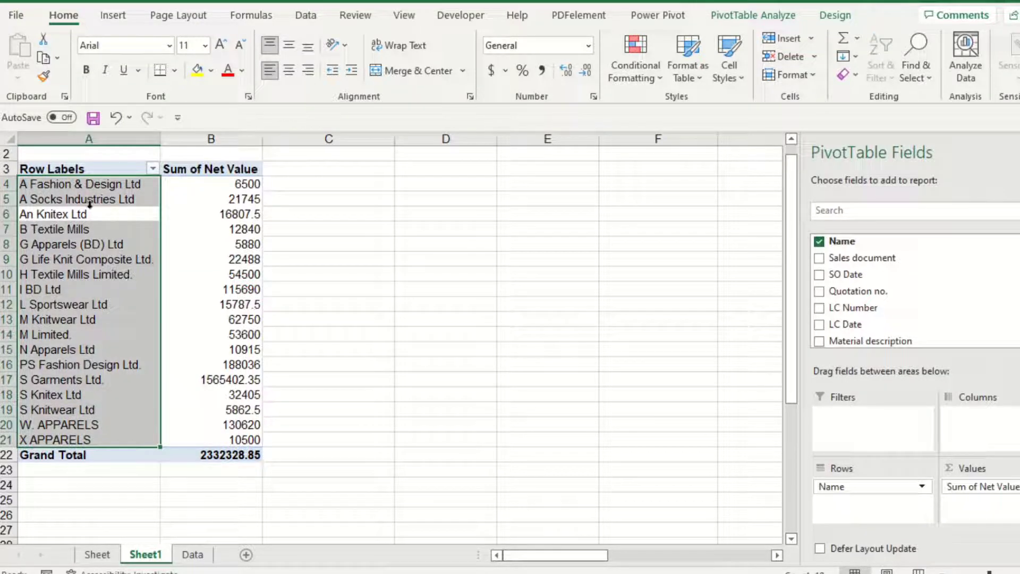
left_click(245, 201)
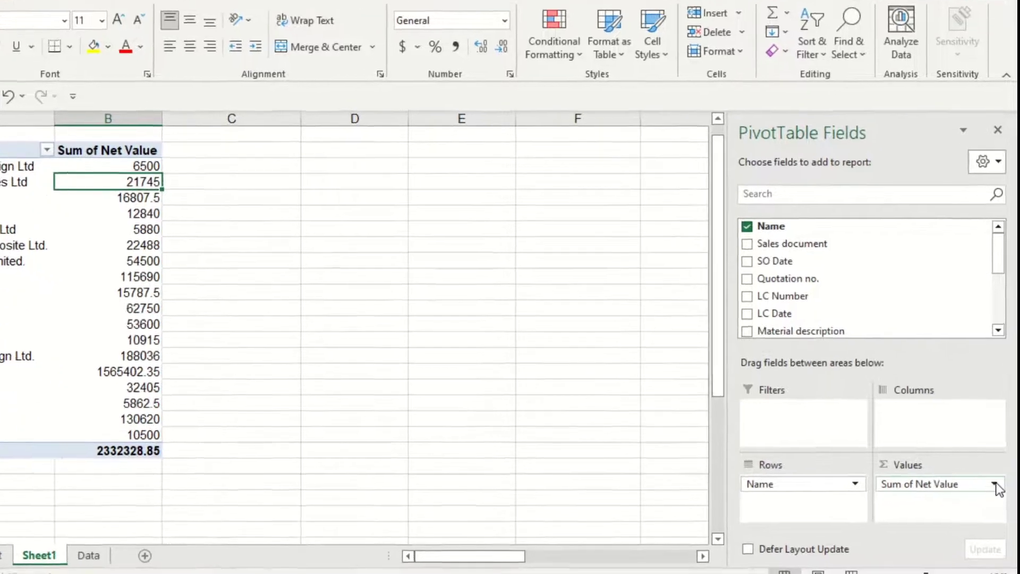
left_click(994, 493)
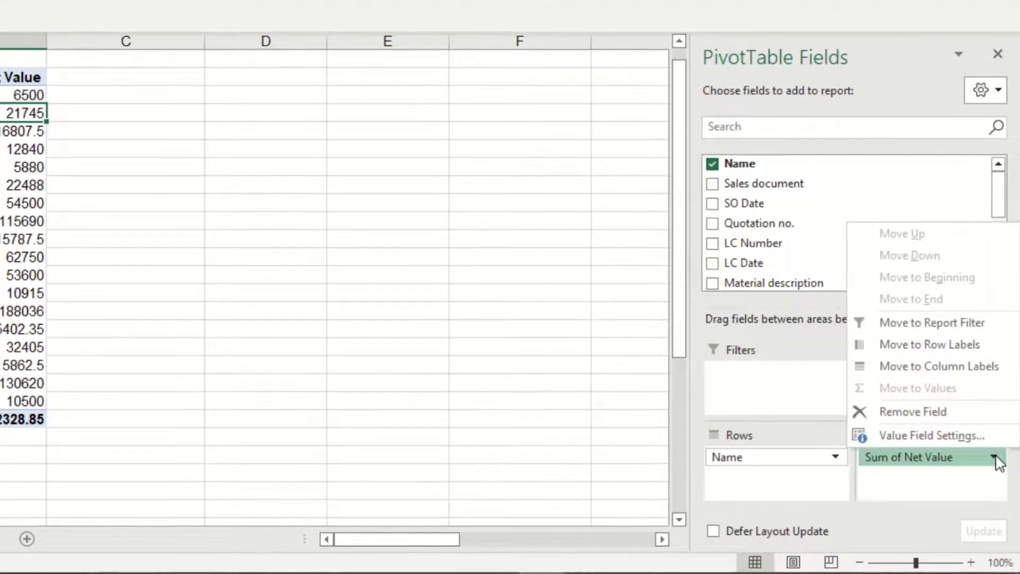
left_click(972, 434)
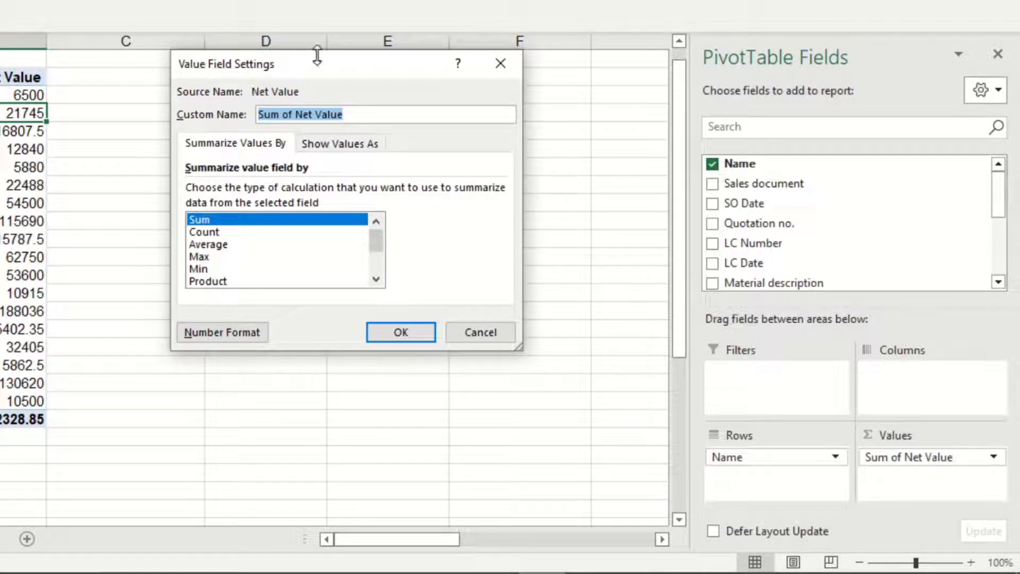
left_click(213, 234)
left_click(214, 245)
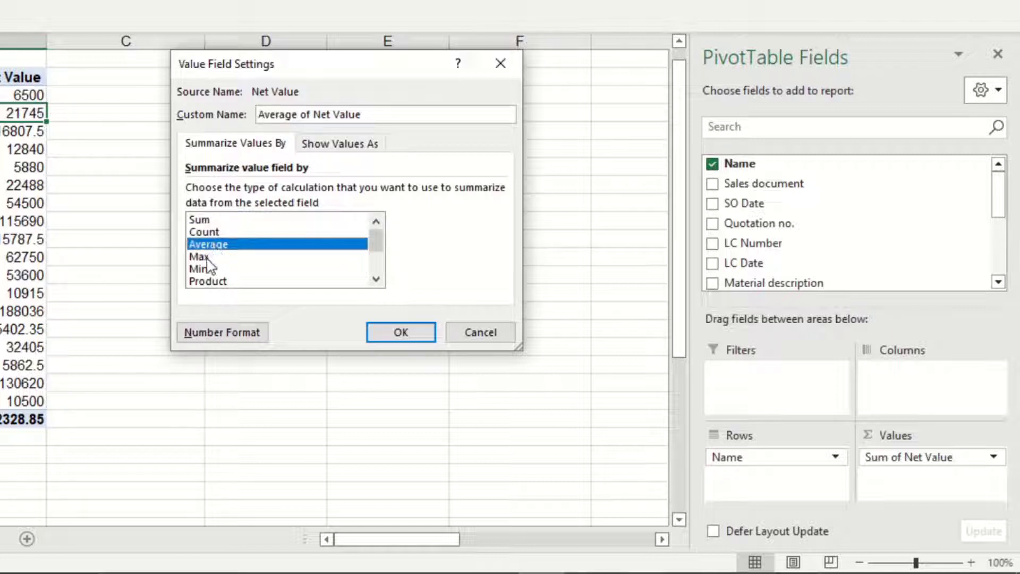
left_click(208, 259)
left_click(212, 233)
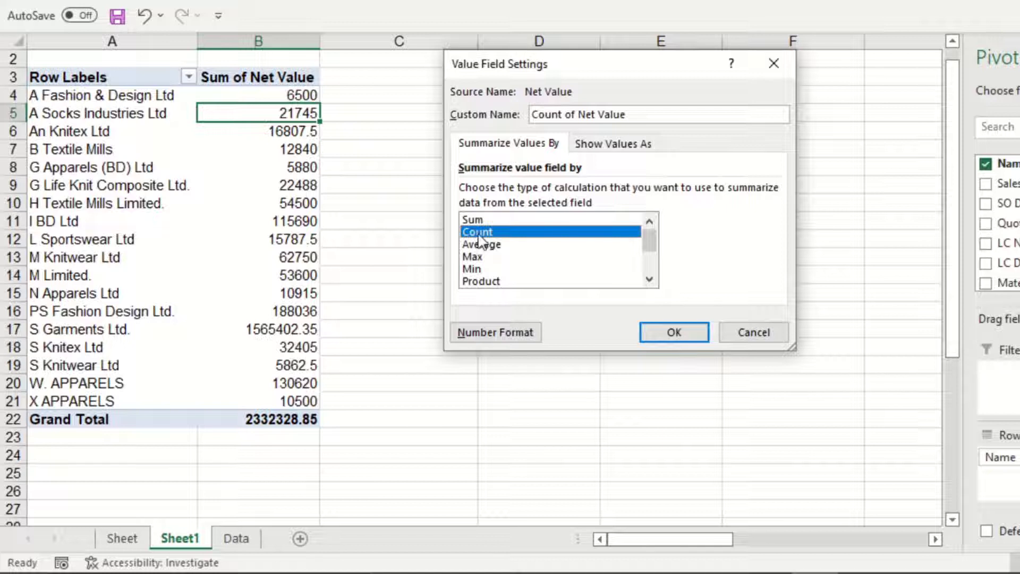
left_click(672, 334)
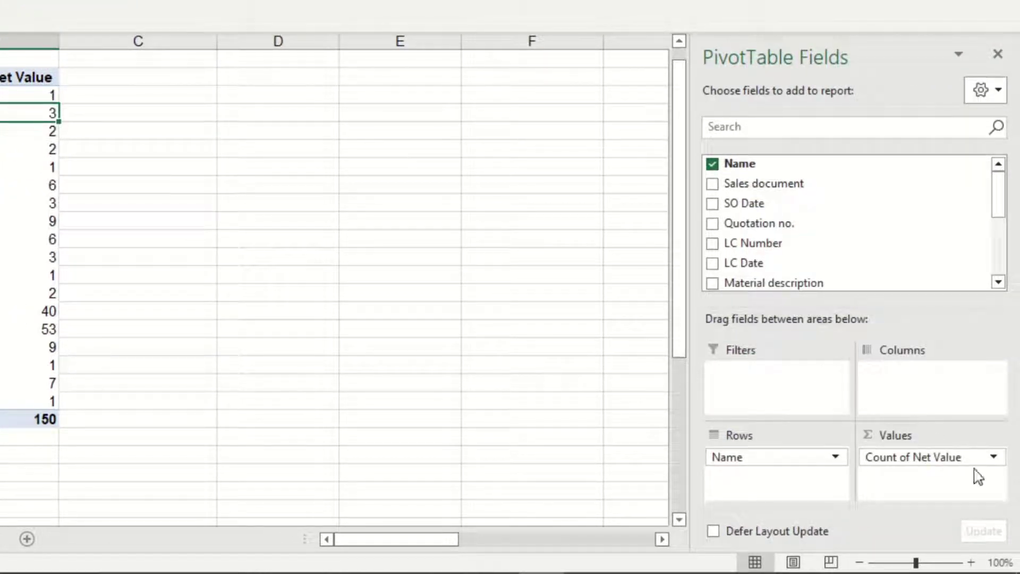
Set the Net Value field back to being summarized by Sum
left_click(994, 458)
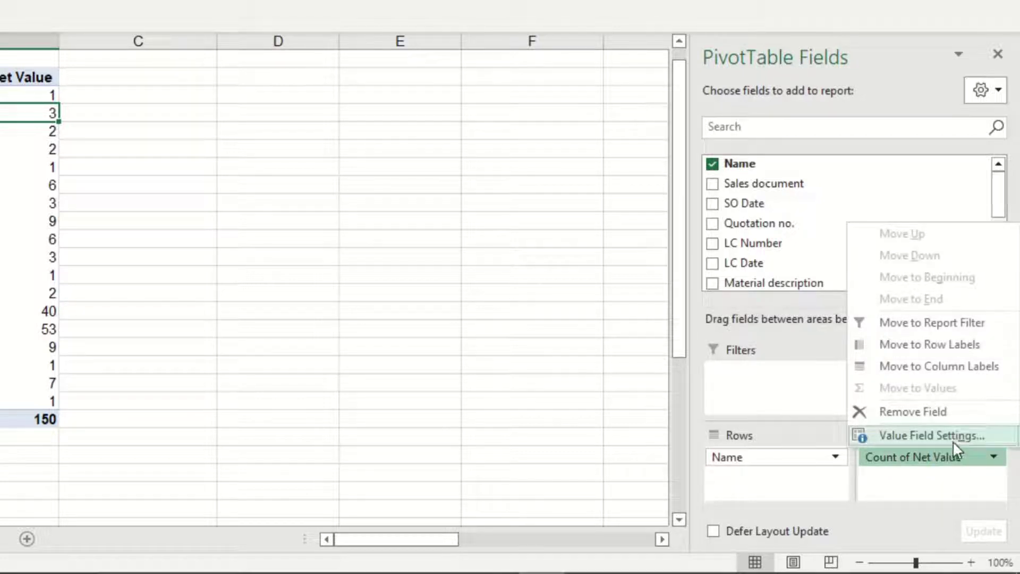
left_click(953, 437)
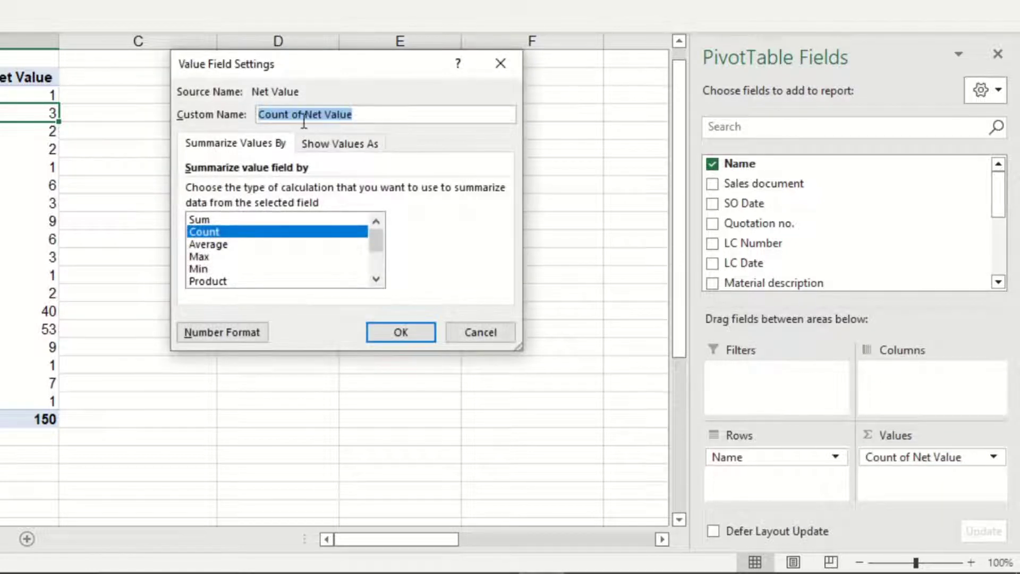
left_click(304, 121)
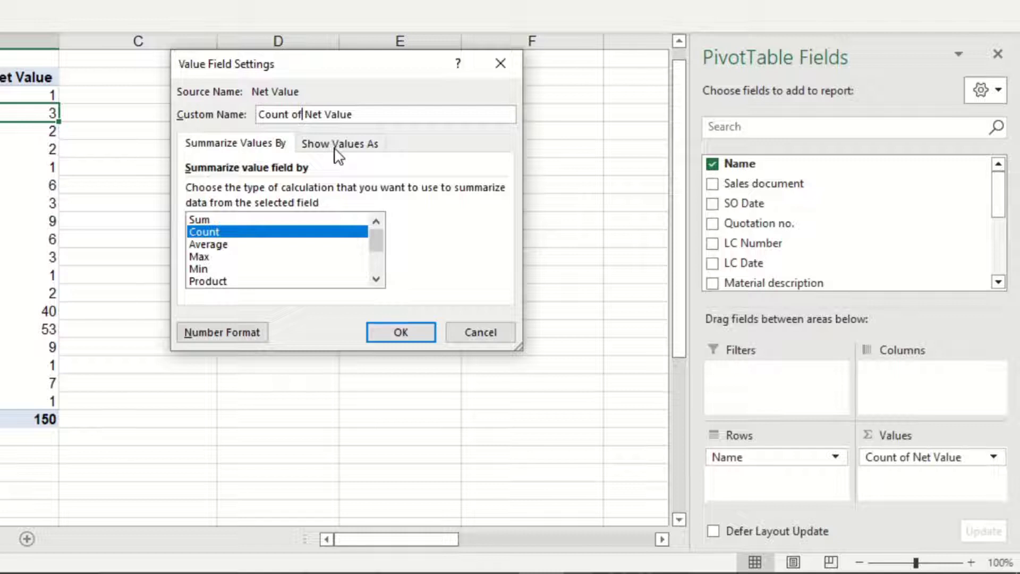
left_click(208, 220)
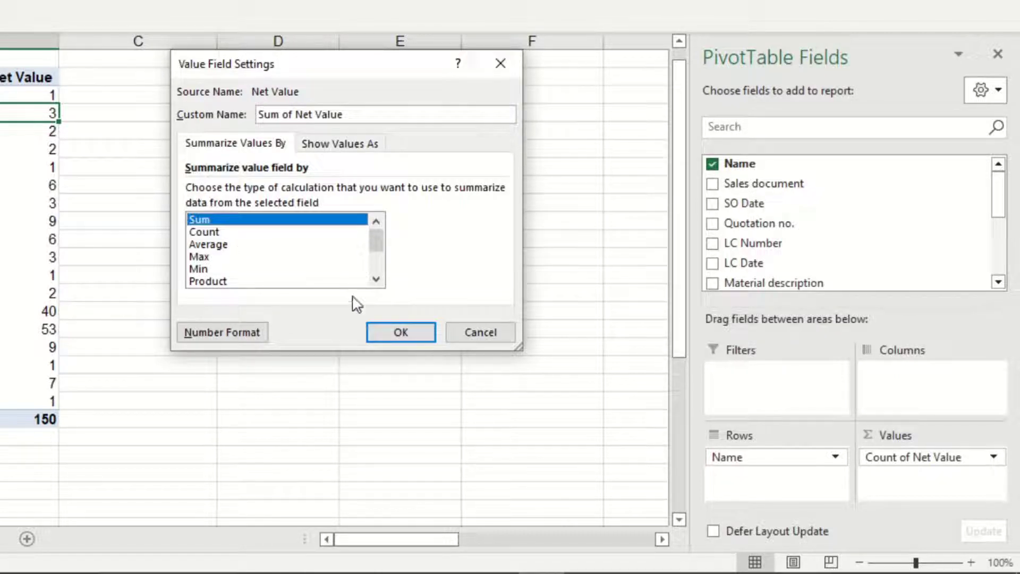
left_click(395, 334)
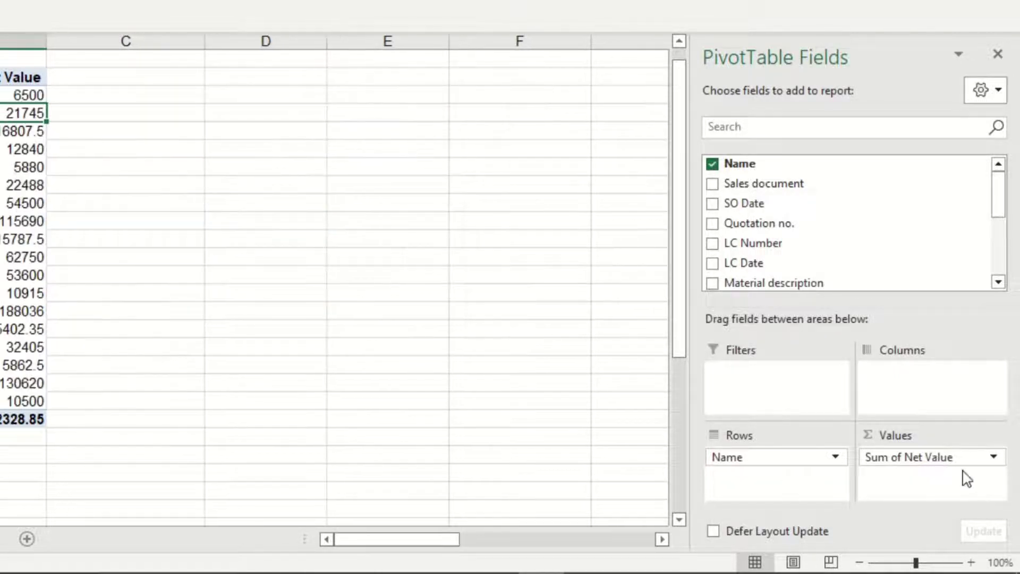
Show the sum of Net Value for each customer as % of Grand Total through the value field settings
left_click(994, 458)
left_click(933, 431)
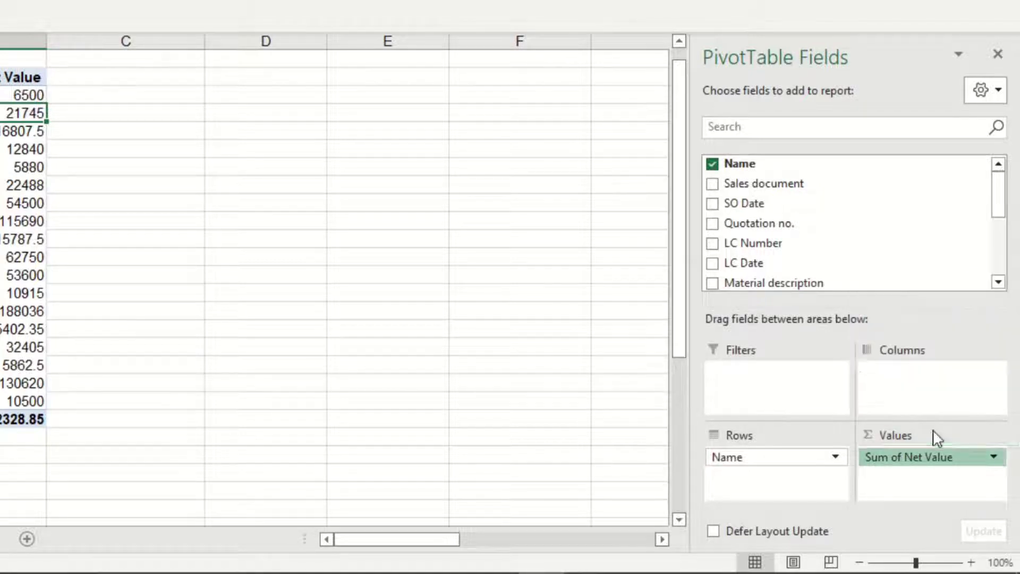
left_click(345, 145)
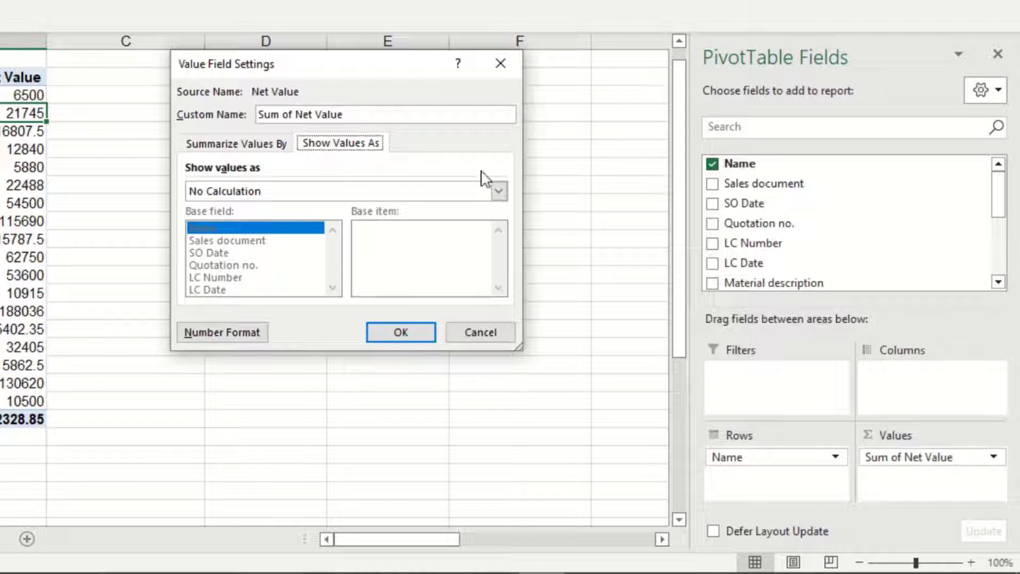
left_click(499, 192)
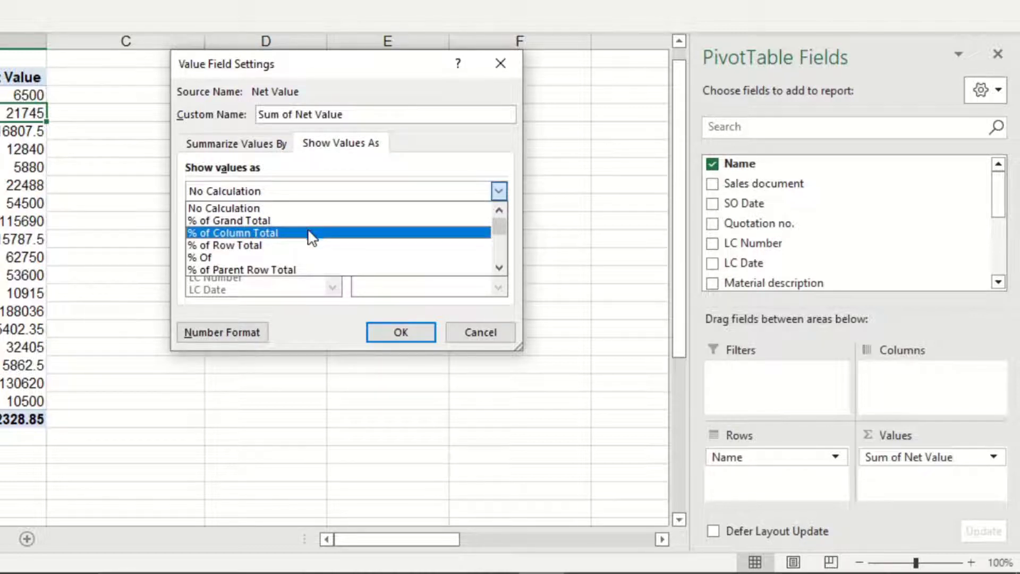
left_click(234, 221)
left_click(401, 332)
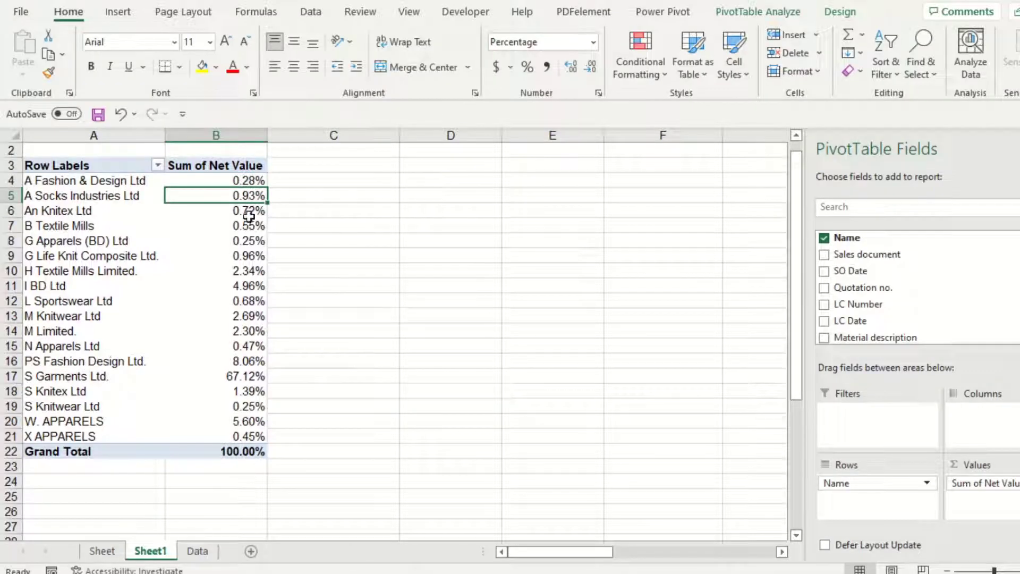
Undo the percentage display and reapply % of Grand Total starting from the H Textile Mills Limited value cell
mouse_move(250, 271)
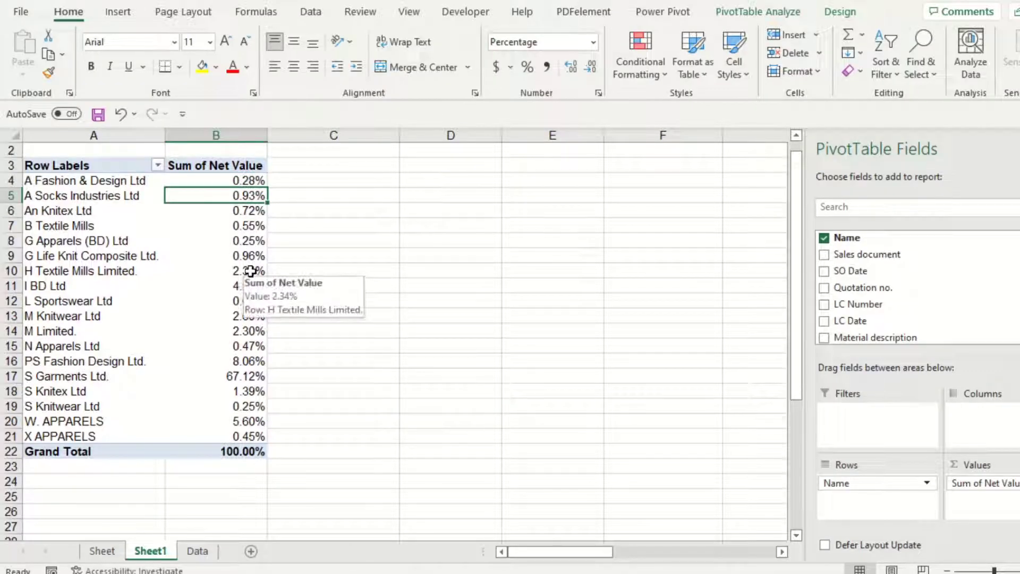
key("ctrl+z")
left_click(250, 271)
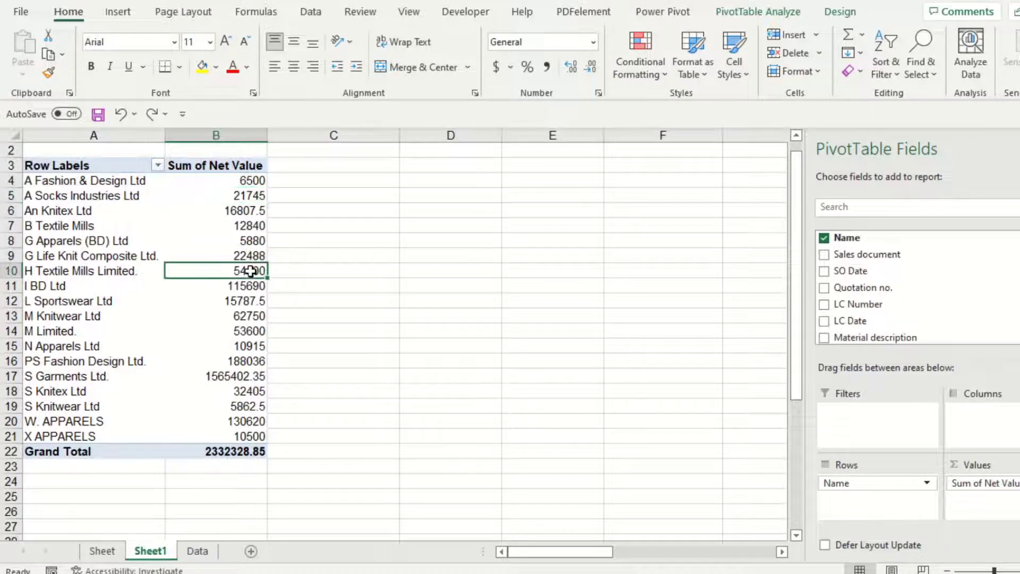
right_click(250, 271)
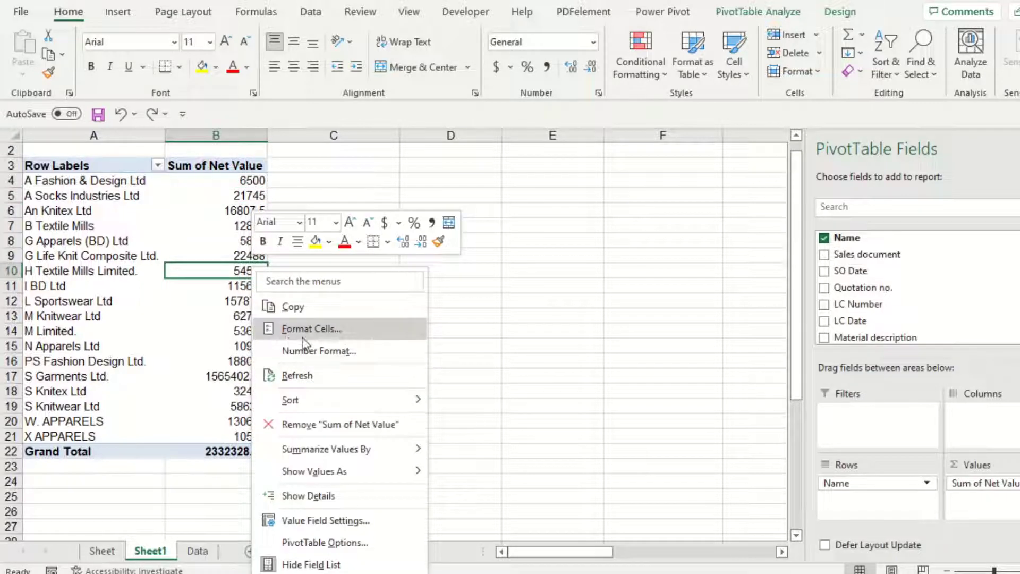
mouse_move(330, 476)
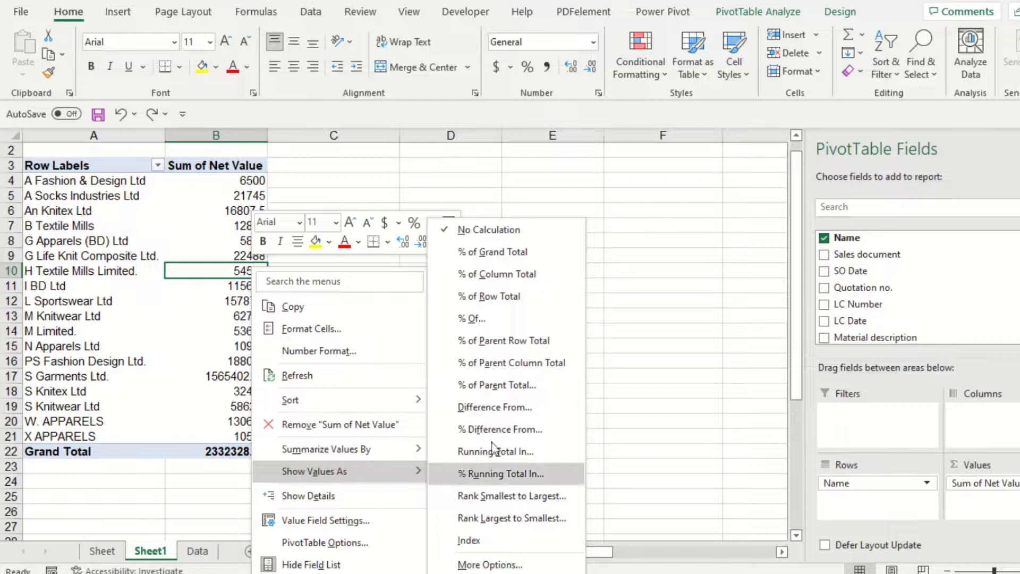
left_click(486, 254)
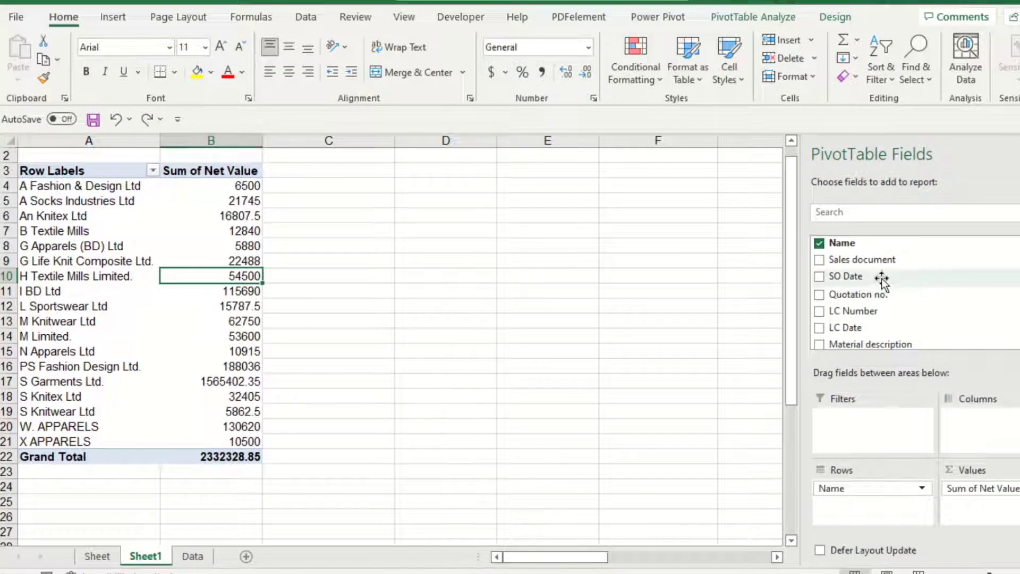
Lay out the PivotTable with SO Date in Rows, LC Type in Filters, and Net Value added a second time to Values
left_click_drag(888, 271, 734, 420)
left_click_drag(795, 282, 784, 409)
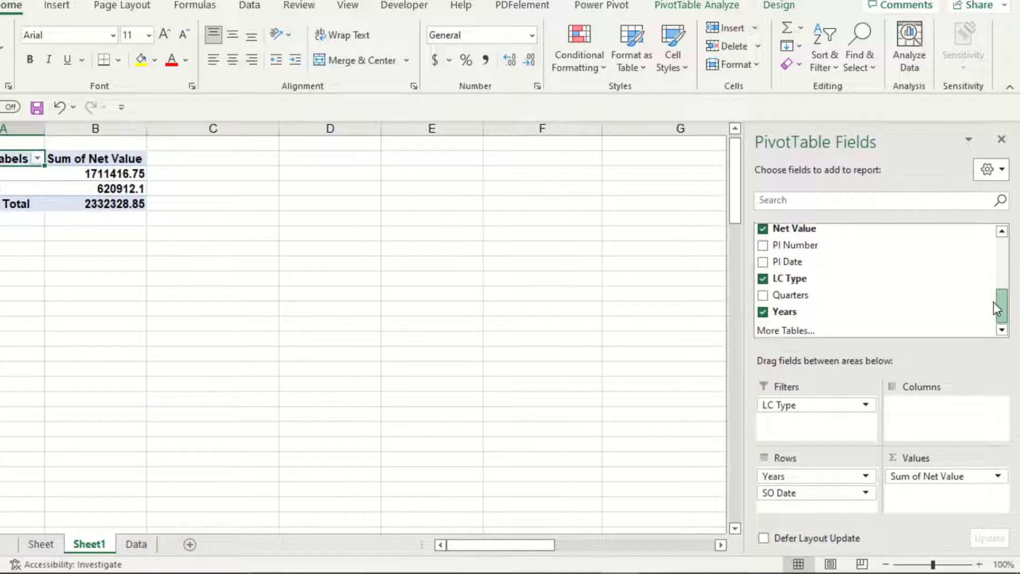
left_click_drag(999, 303, 998, 299)
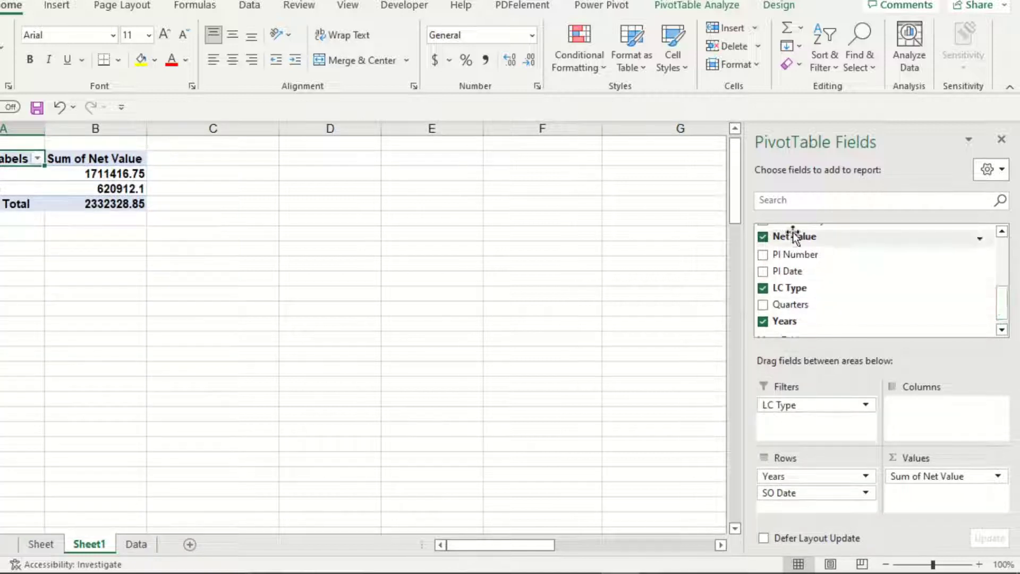
left_click_drag(793, 234, 923, 494)
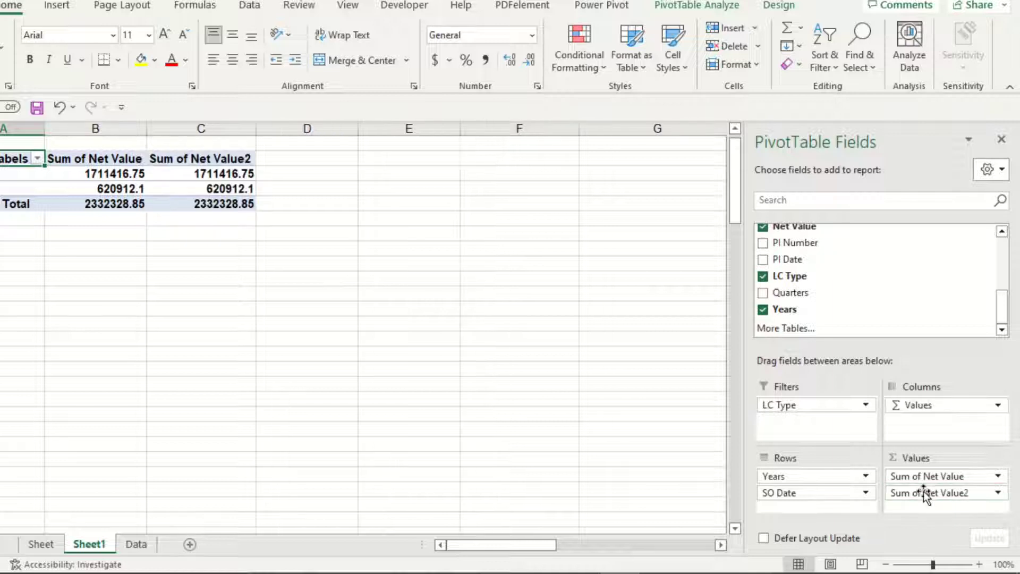
Apply blue solid-fill data bars to the second Net Value column, C4 to C20, showing only the bars without numbers
left_click_drag(223, 174, 294, 424)
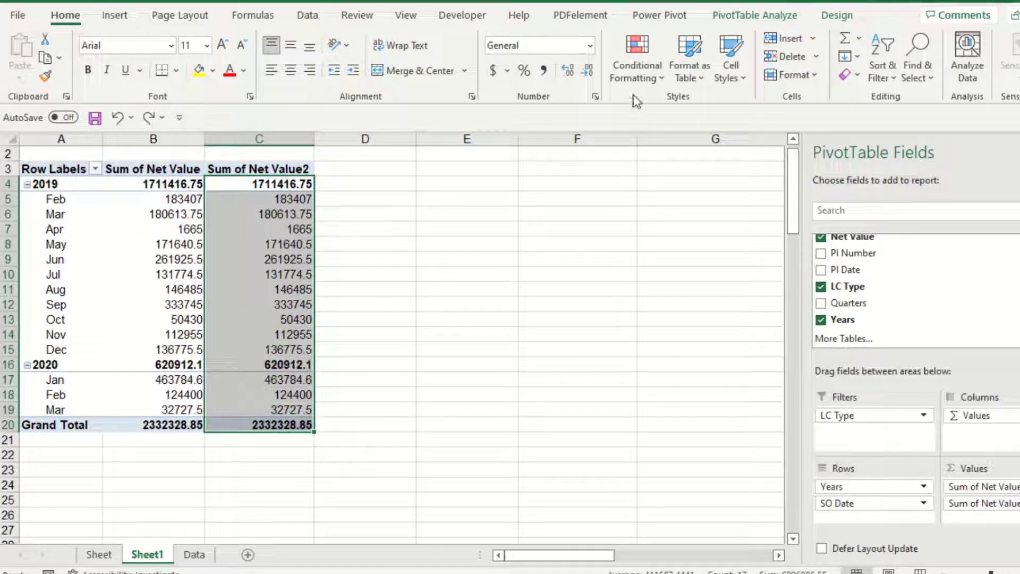
left_click(649, 83)
mouse_move(690, 192)
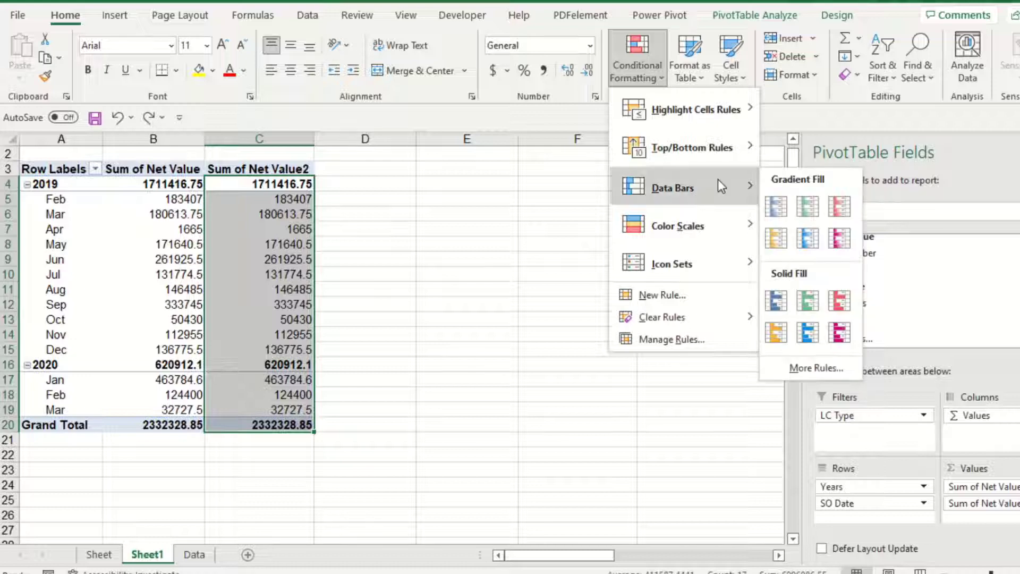
left_click(777, 301)
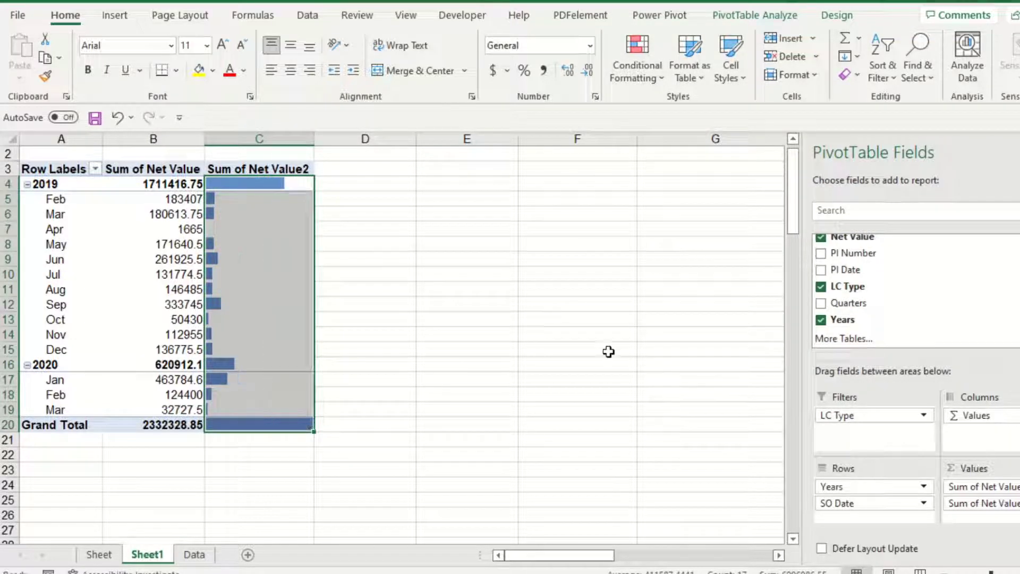
left_click(526, 286)
left_click(260, 250)
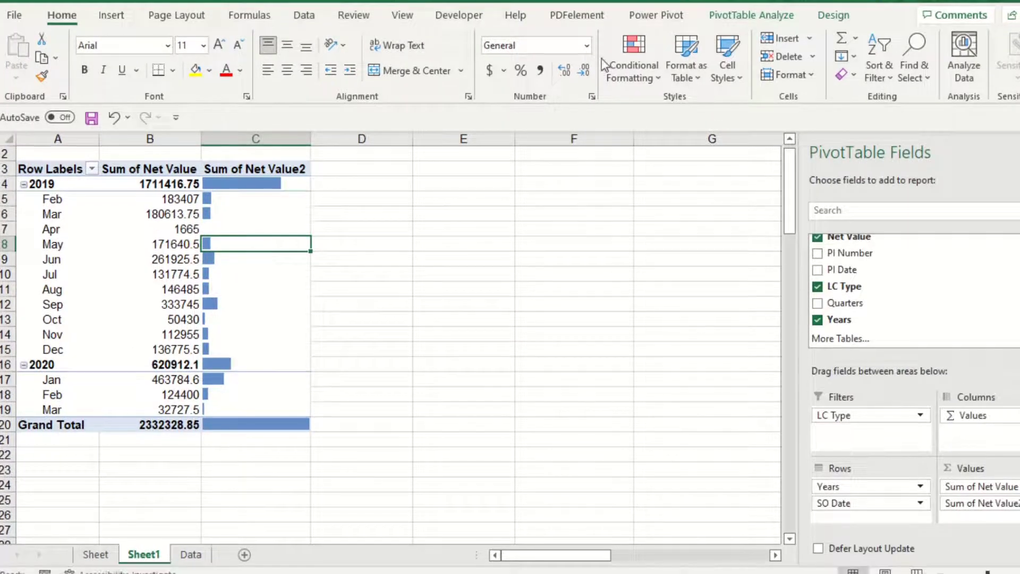
Turn off the PivotTable's grand totals for rows and columns
left_click(834, 15)
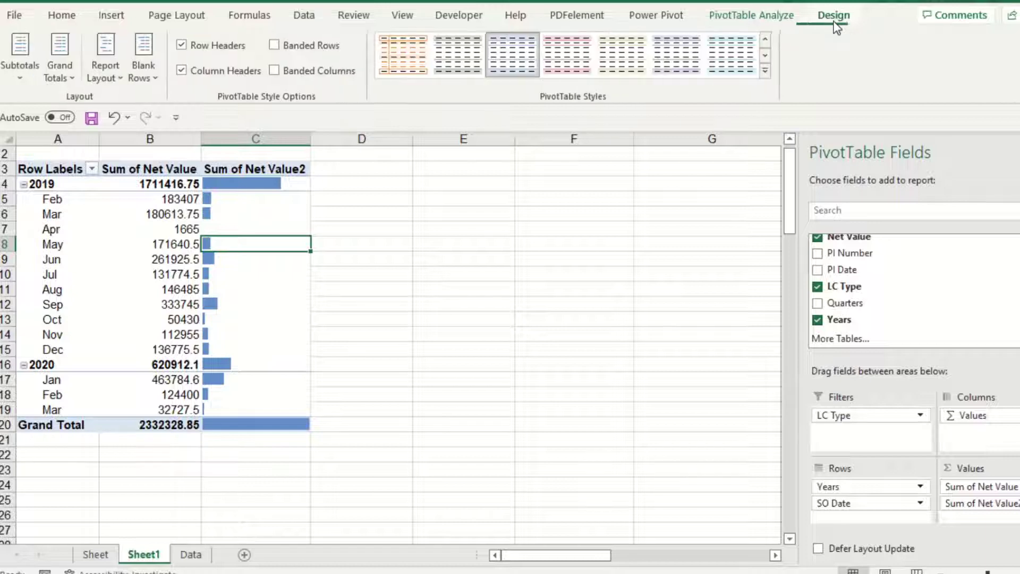
left_click(65, 74)
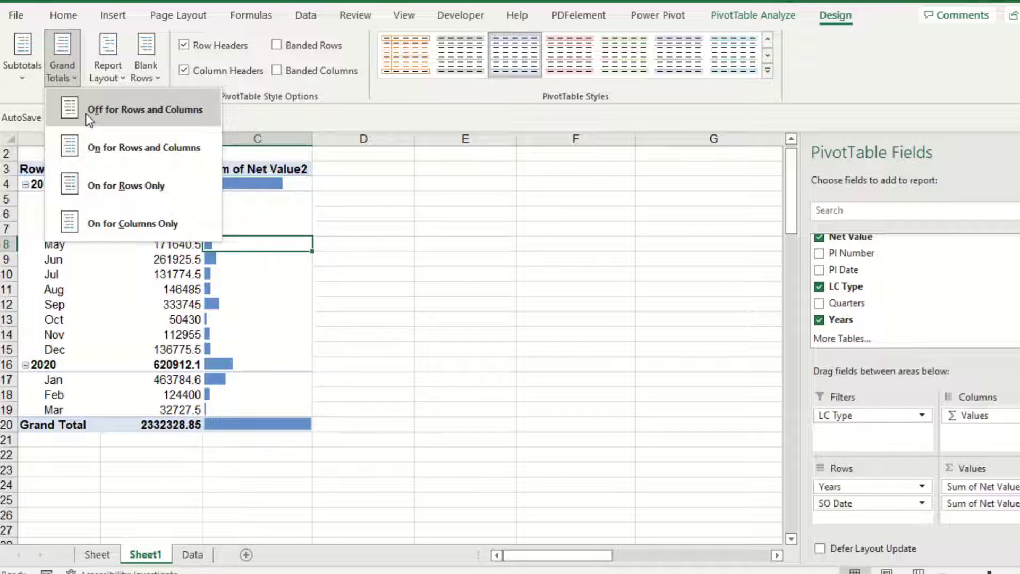
left_click(74, 126)
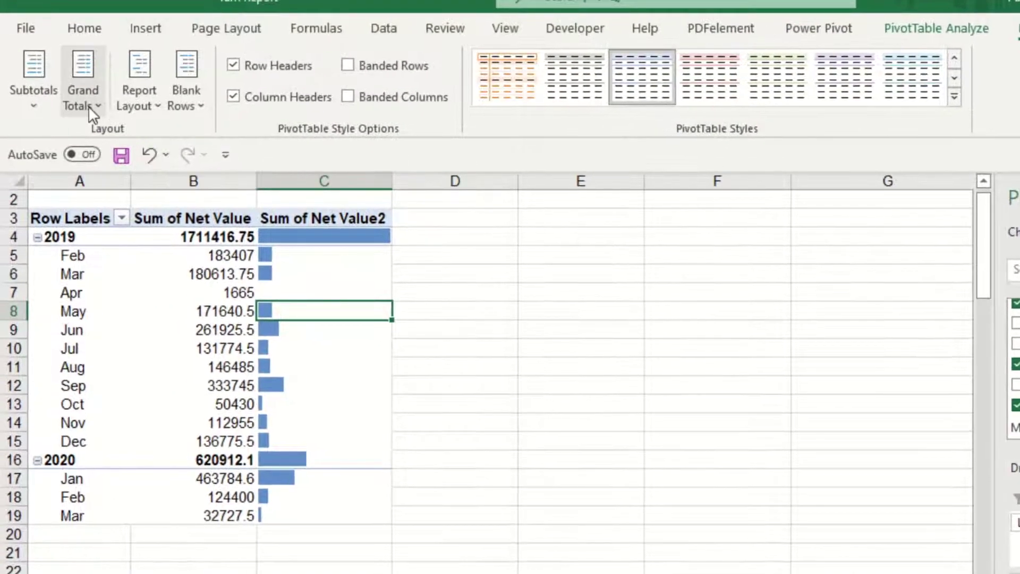
Turn the PivotTable's grand totals on for rows and columns and switch them off again
left_click(89, 107)
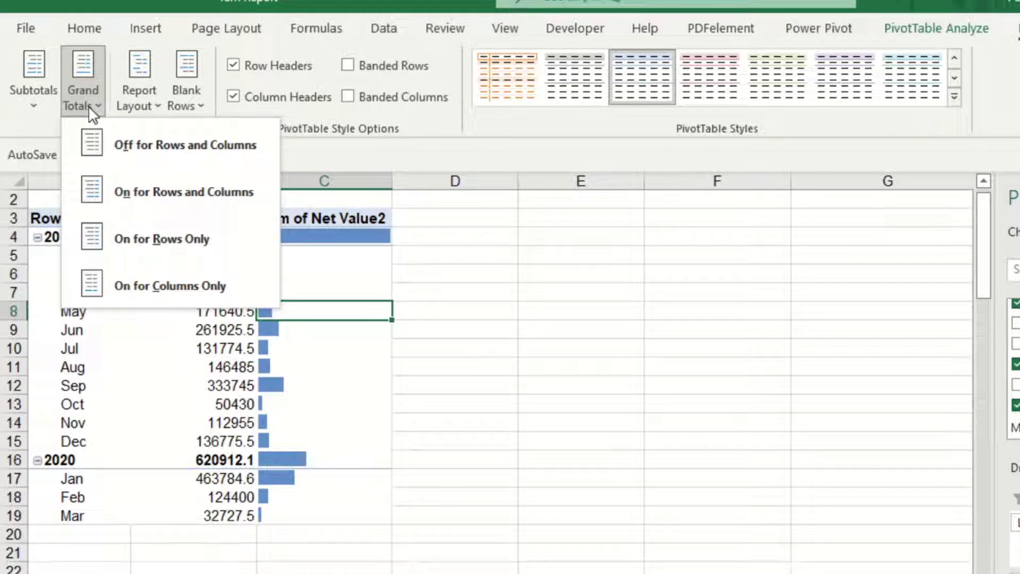
left_click(142, 189)
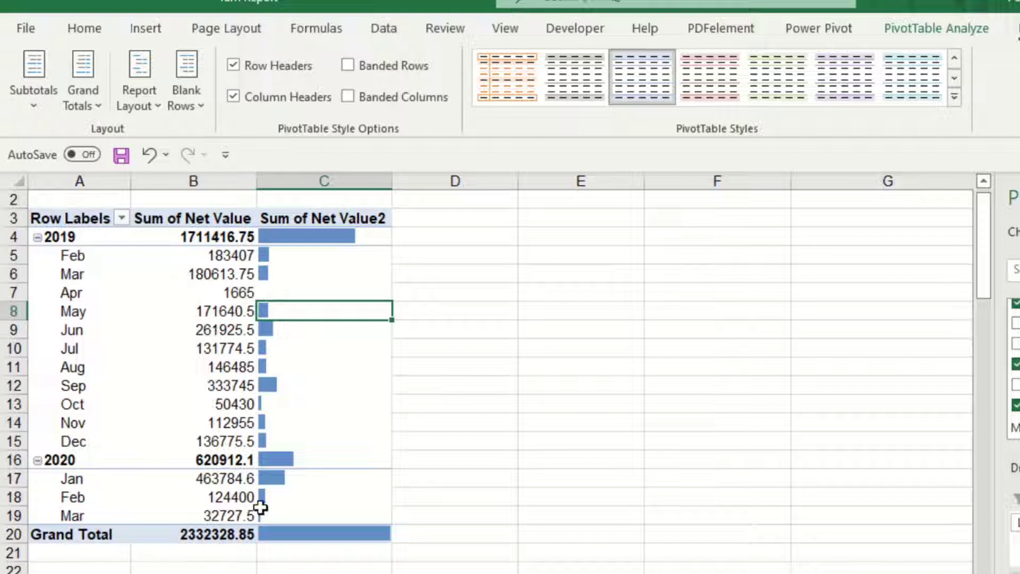
left_click(84, 101)
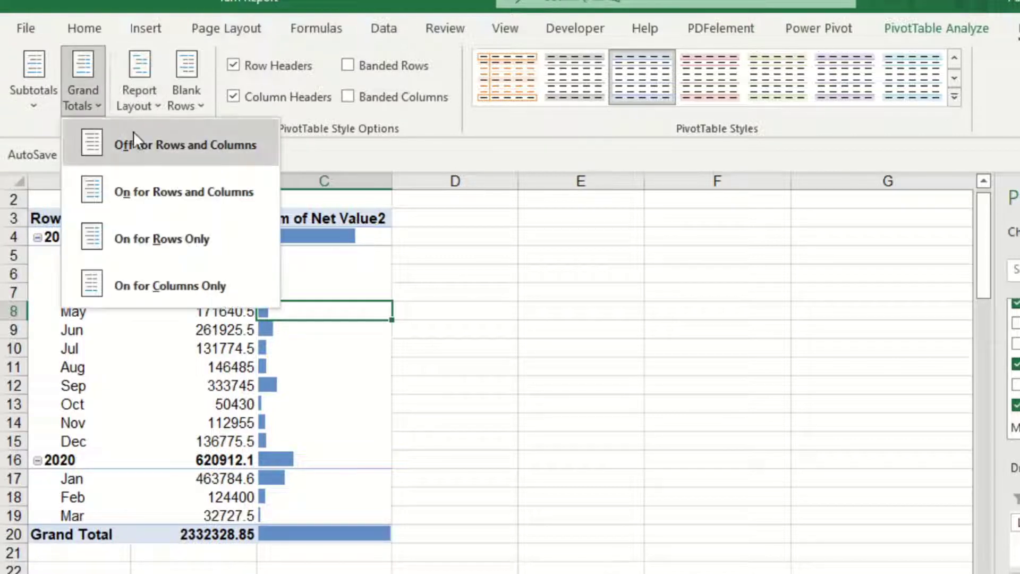
left_click(136, 141)
Hide the PivotTable's subtotals and bring them back at the top of each group
left_click(33, 101)
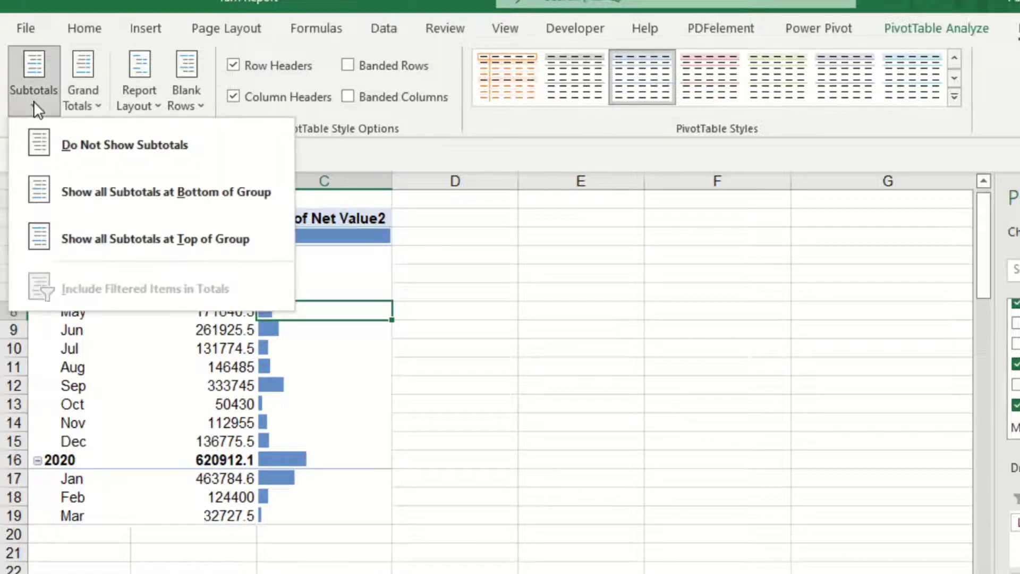
left_click(72, 150)
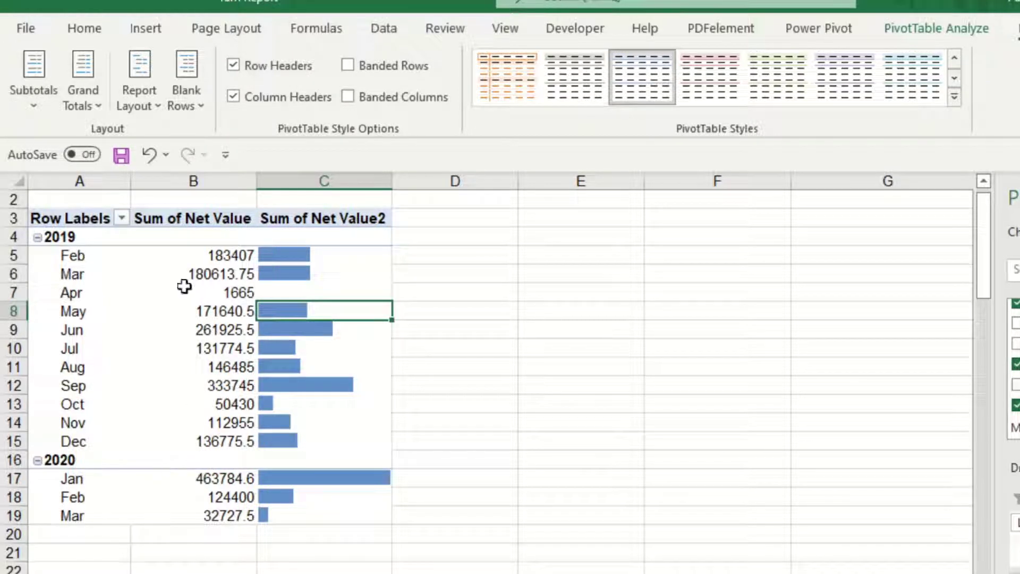
left_click(34, 86)
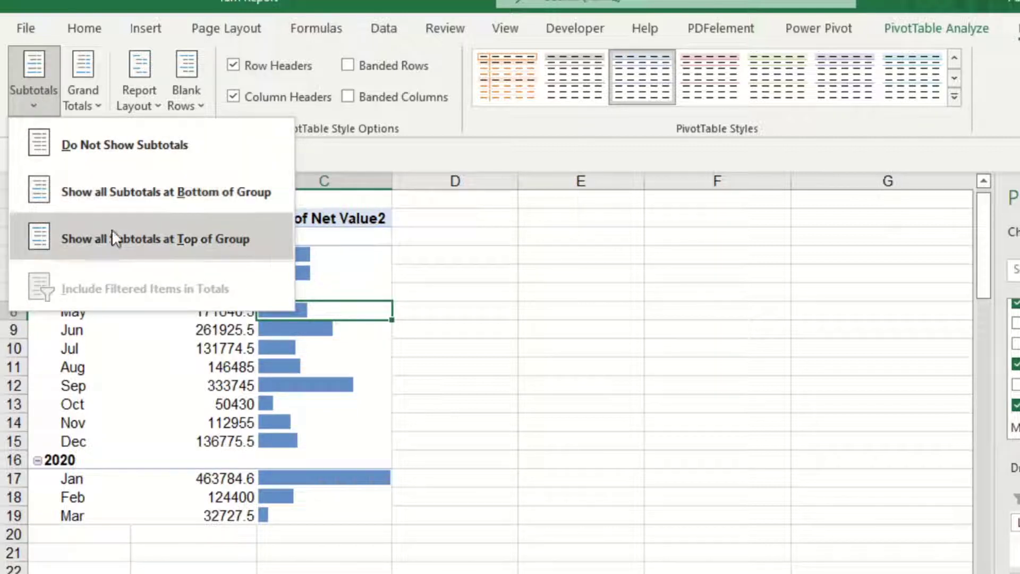
left_click(125, 246)
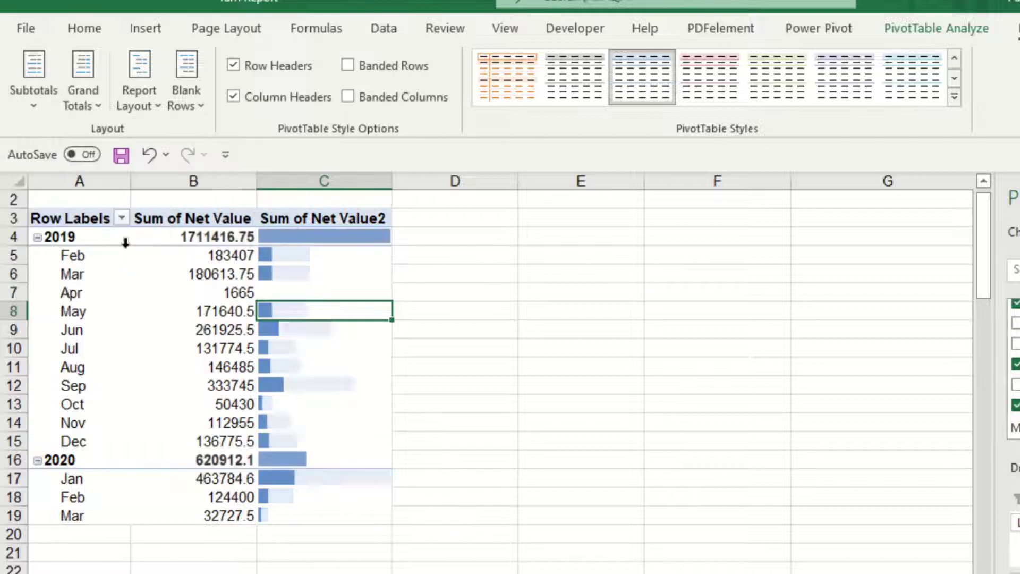
mouse_move(197, 236)
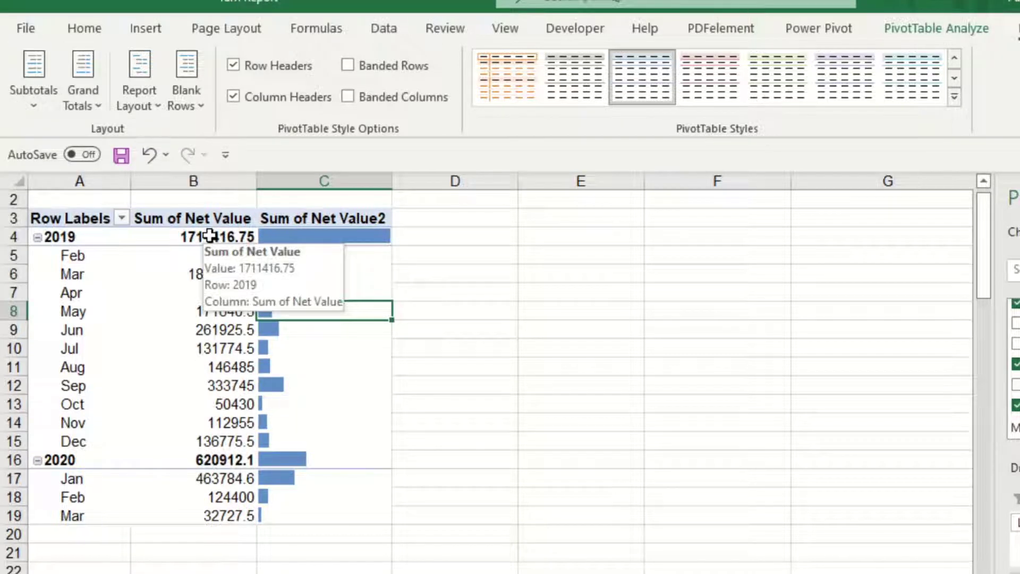
Show all subtotals at the bottom of each group, and finish with the subtotals not shown
left_click(40, 105)
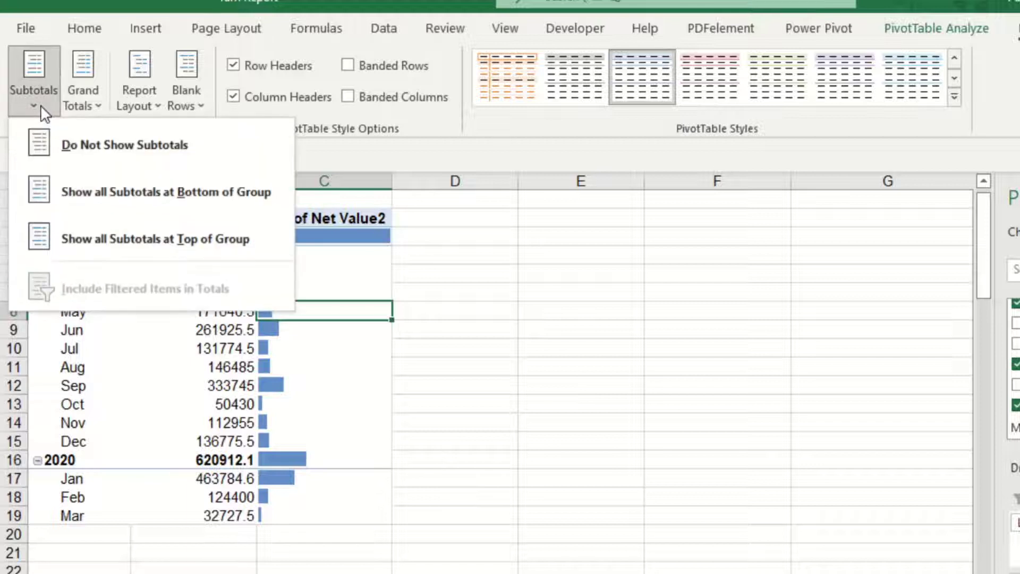
left_click(227, 201)
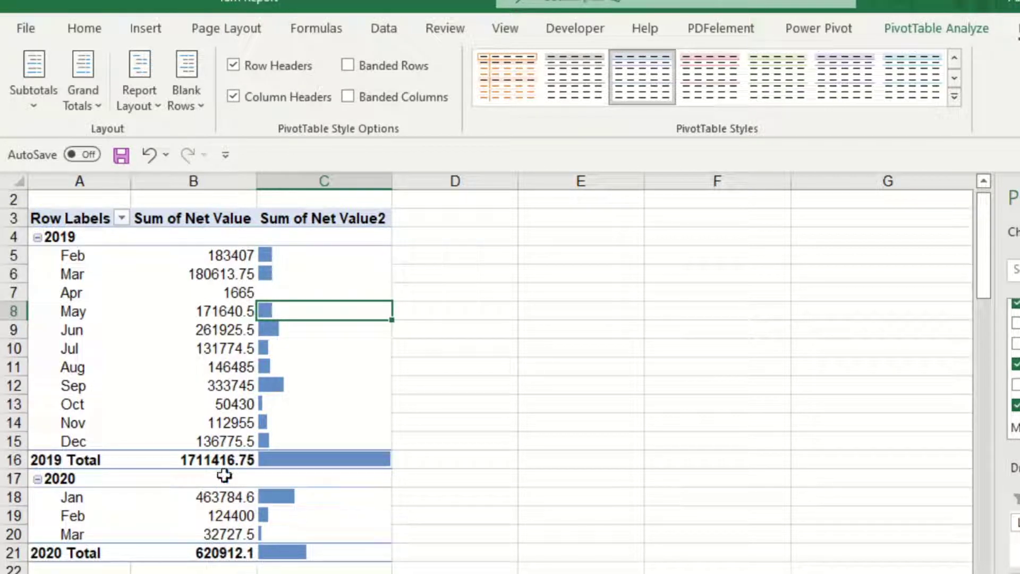
left_click(33, 101)
left_click(76, 150)
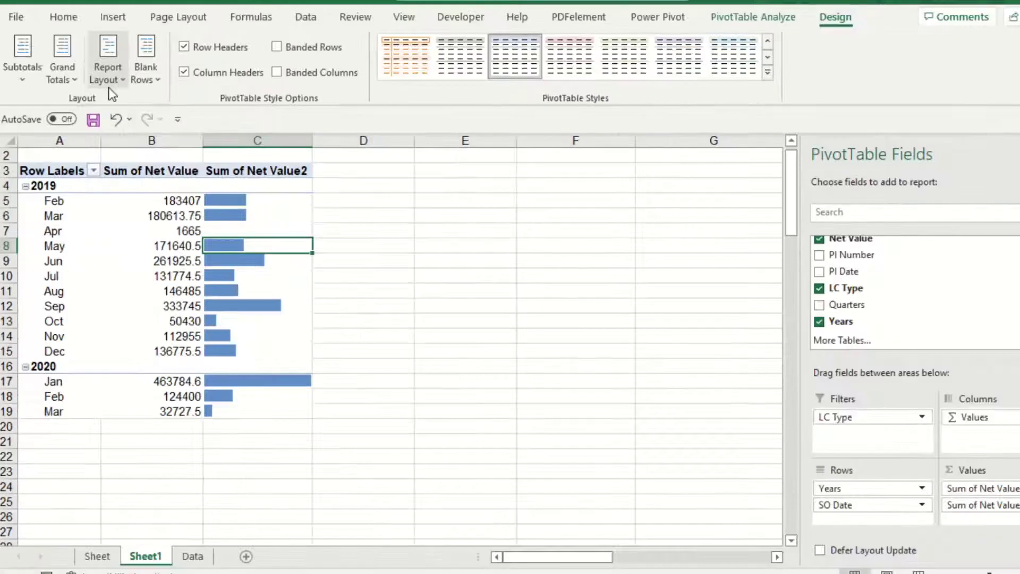
Set the PivotTable's report layout to Outline Form and change it to Tabular Form
left_click(109, 79)
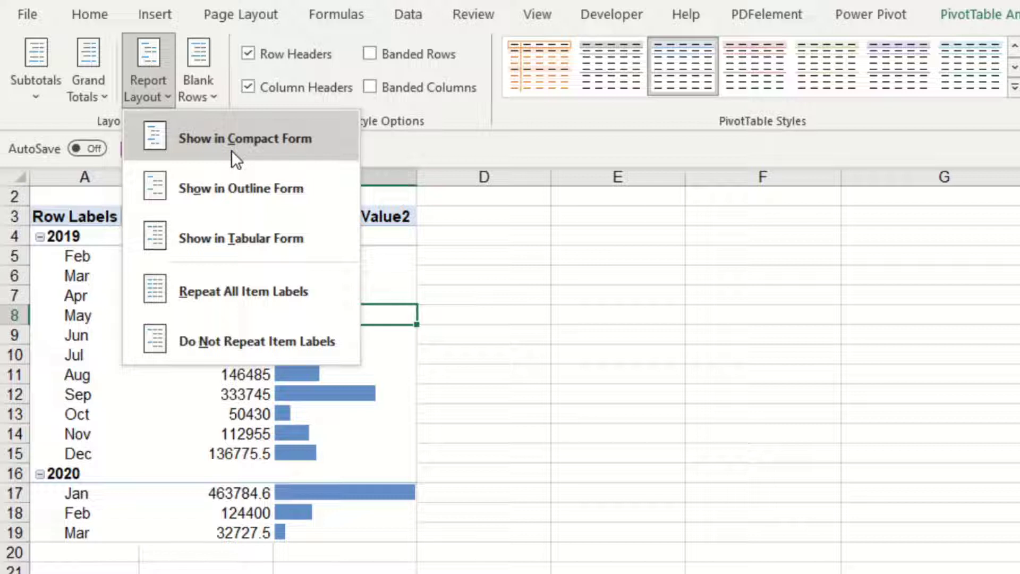
left_click(250, 187)
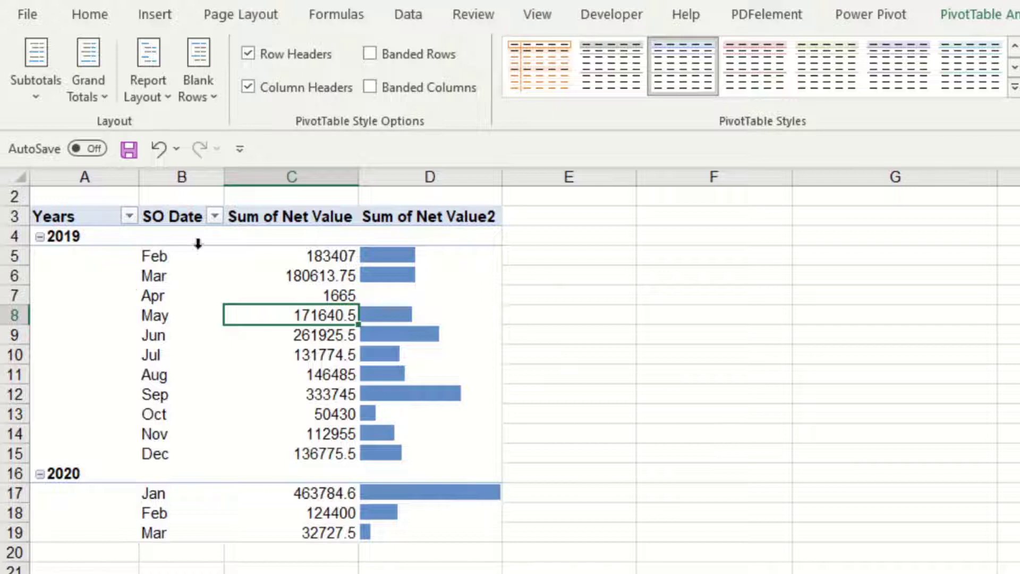
left_click(159, 90)
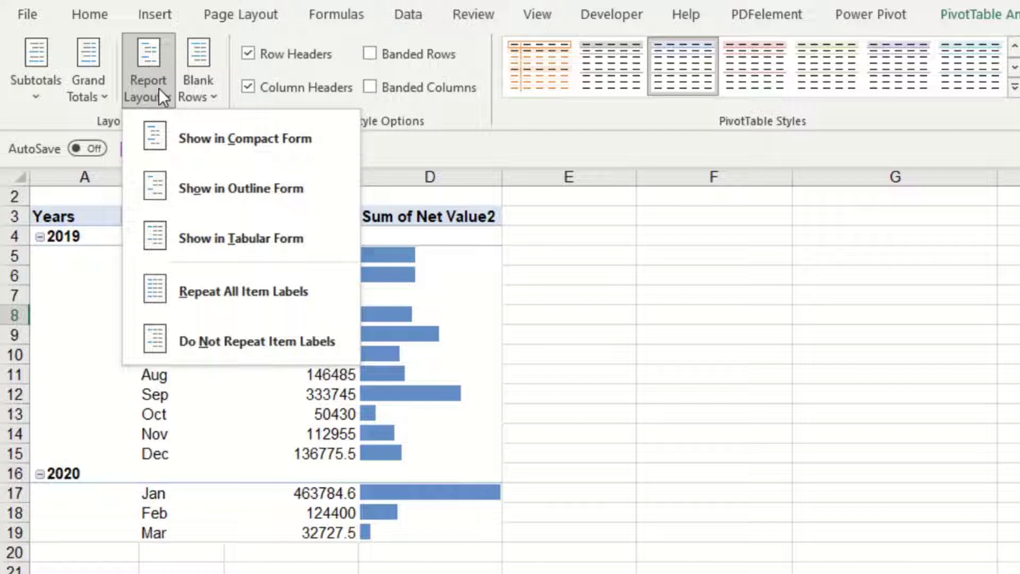
left_click(224, 241)
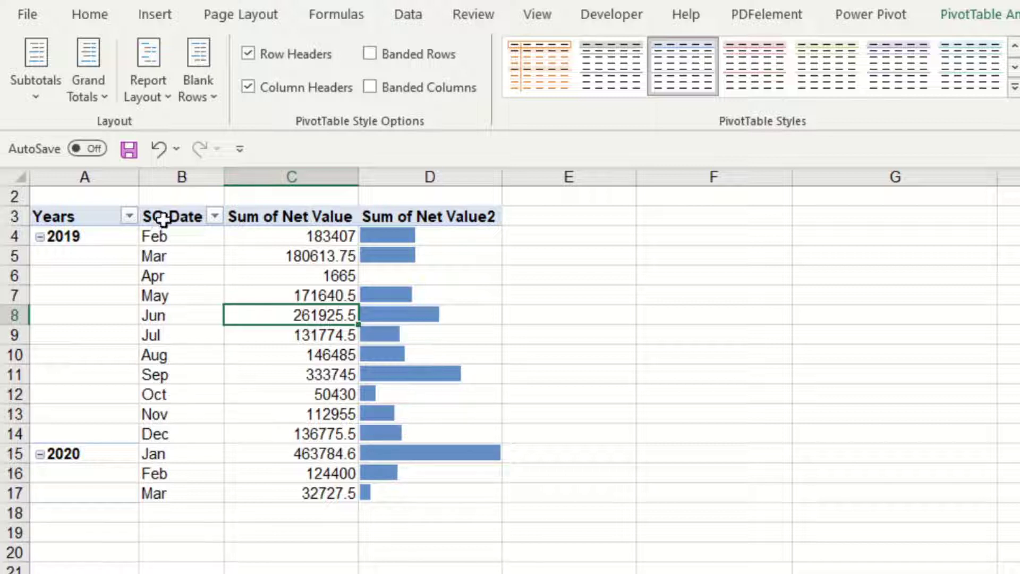
Repeat all item labels in the Years column and set them back to not repeating
left_click(160, 91)
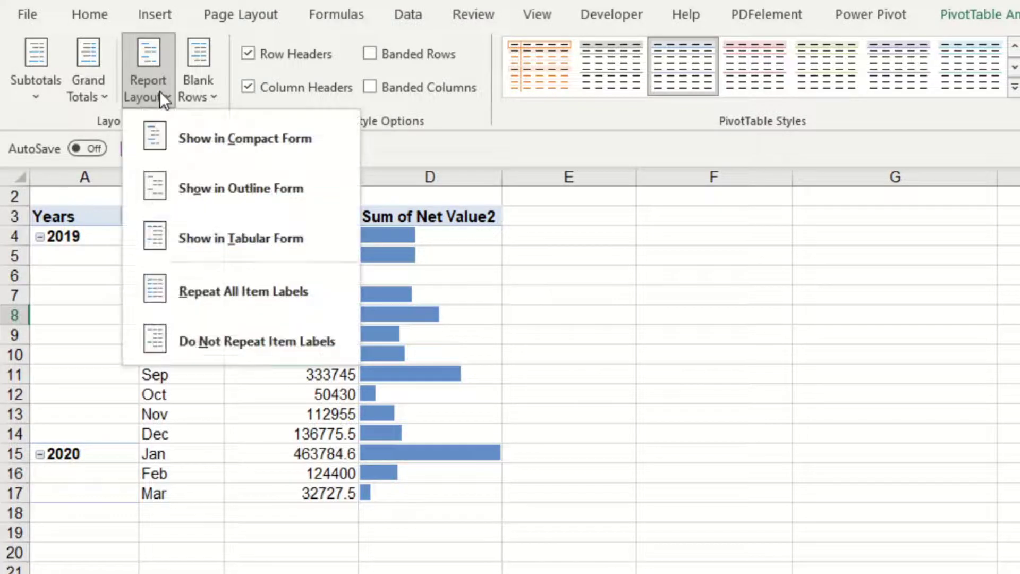
left_click(200, 292)
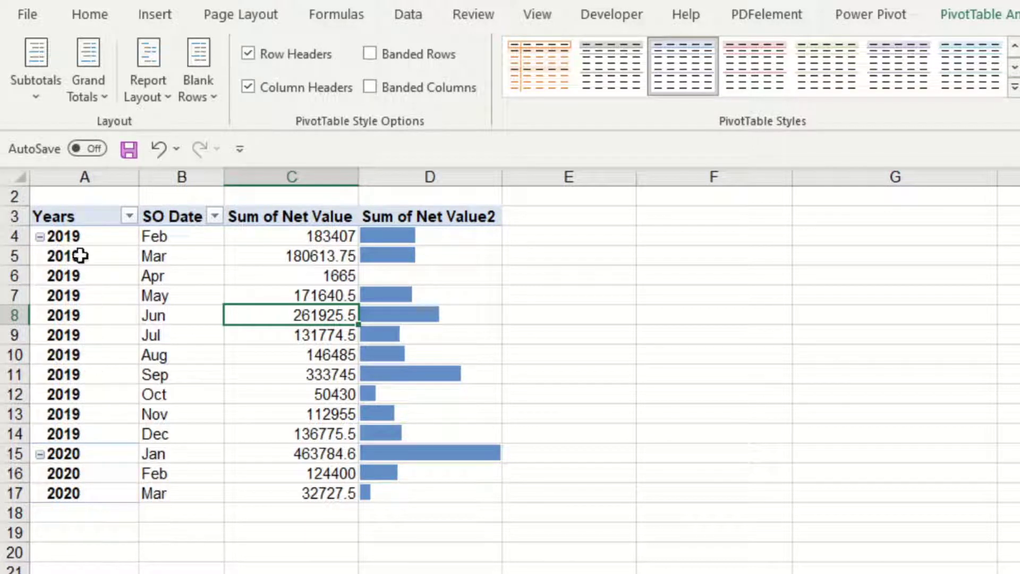
left_click(169, 98)
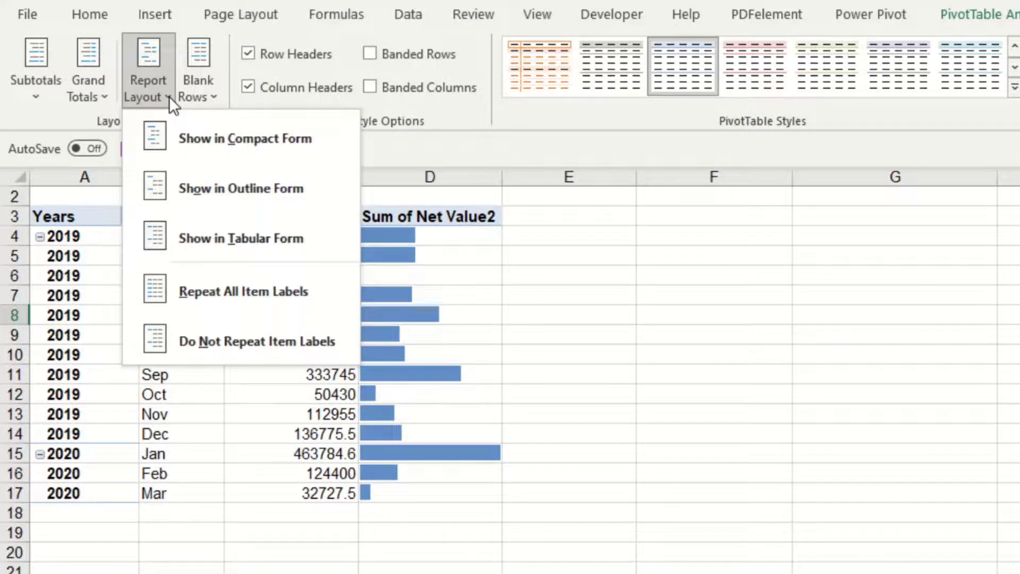
left_click(228, 342)
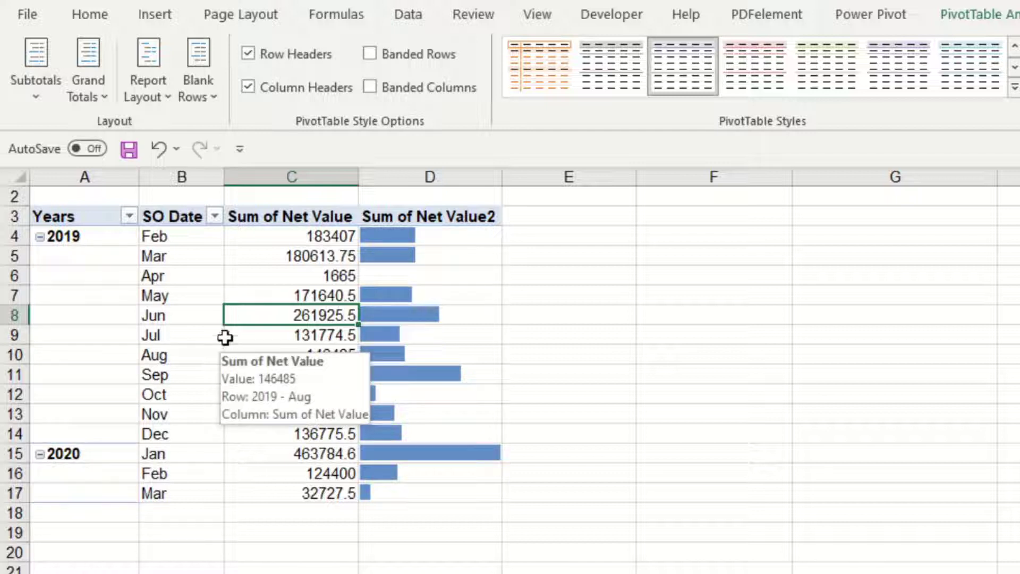
Insert a blank line after each item in the PivotTable and remove it again
left_click(208, 88)
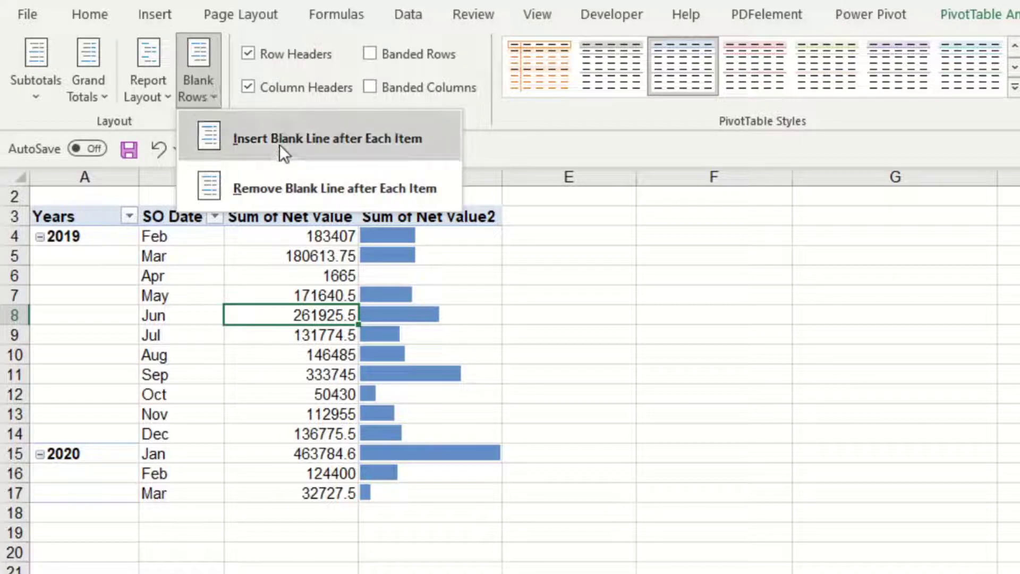
left_click(380, 147)
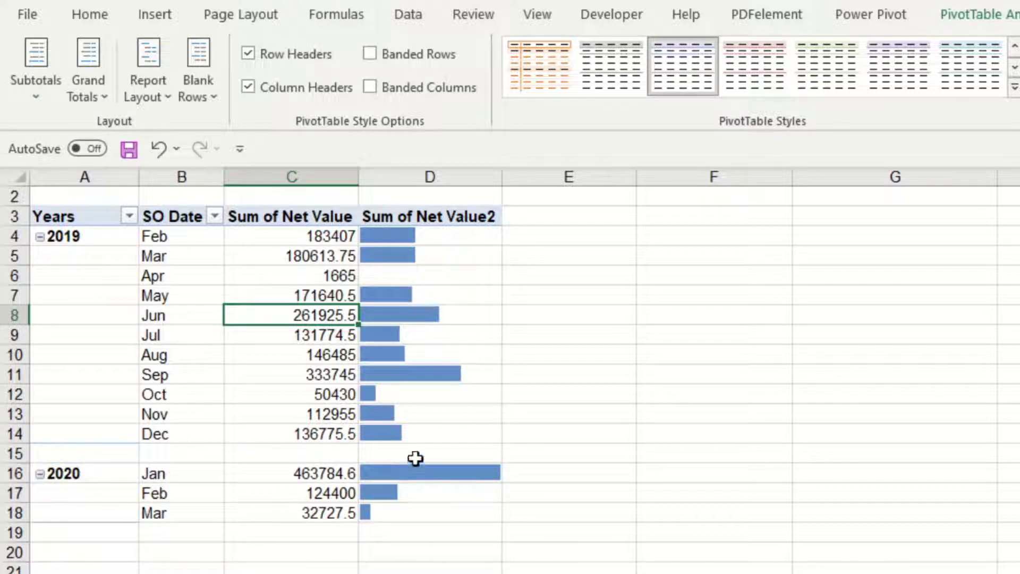
left_click(201, 94)
left_click(257, 199)
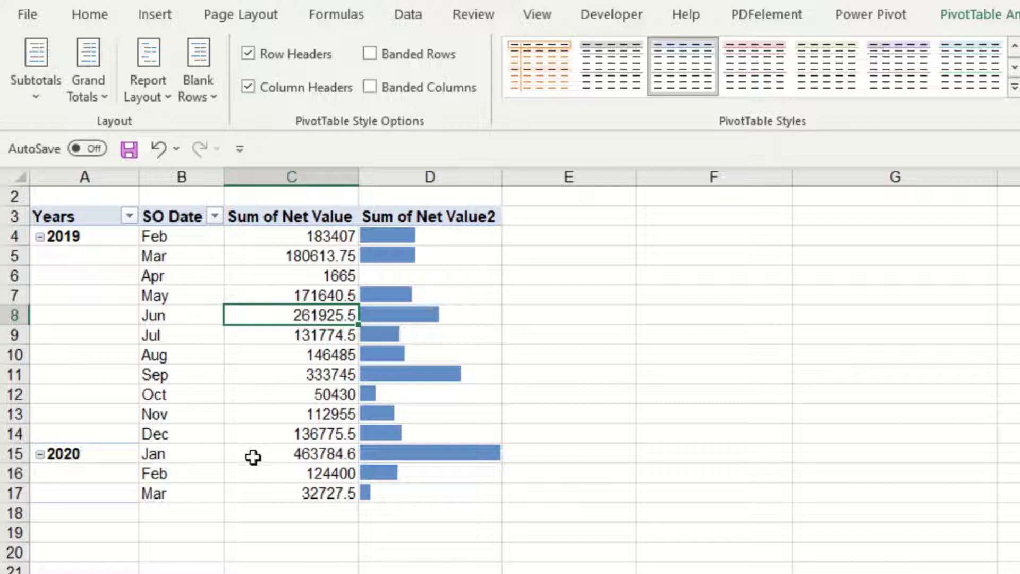
mouse_move(253, 457)
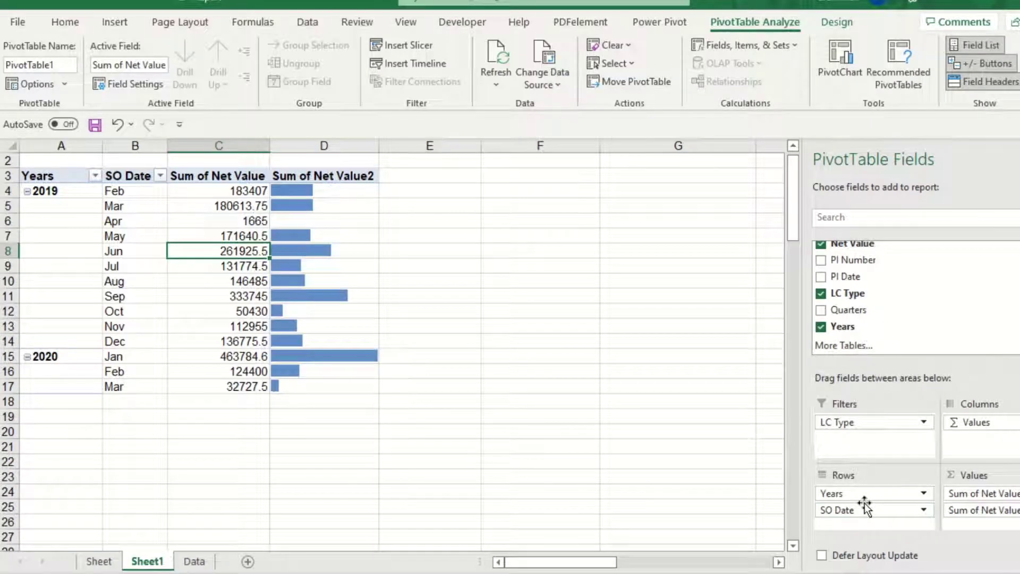
Remove the second net value field, Sum of Net Value2, from the PivotTable's Values area
left_click(977, 511)
left_click(977, 511)
left_click_drag(977, 512, 726, 391)
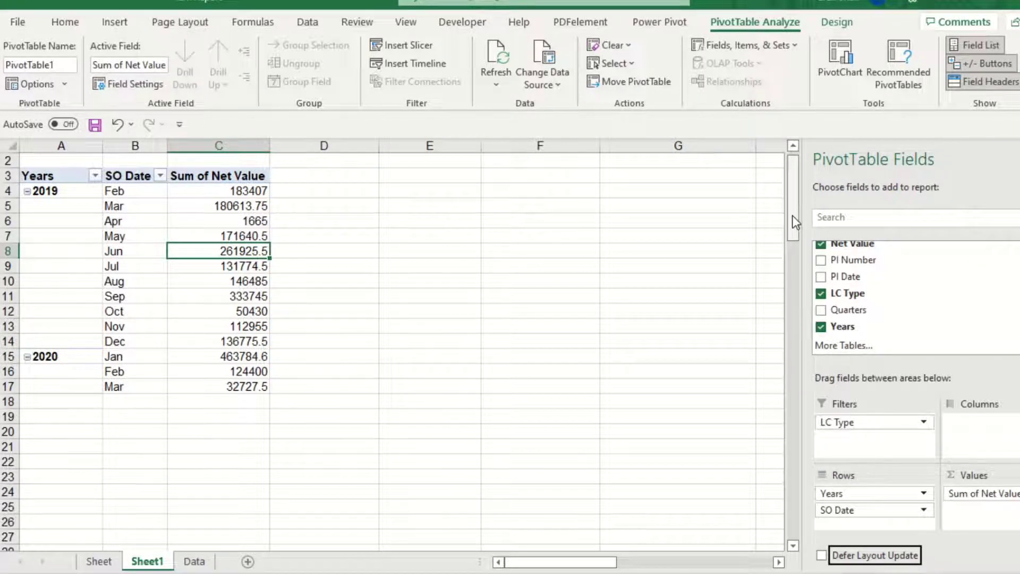
Filter the PivotTable by LC Type to show only AT SIGHT
scroll(793, 215, "up", 1)
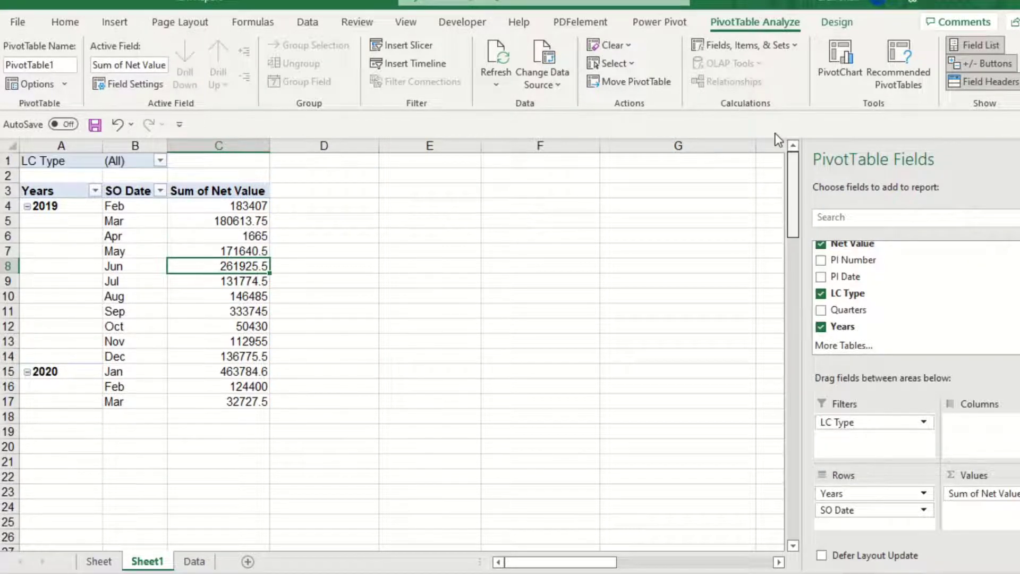
left_click(161, 161)
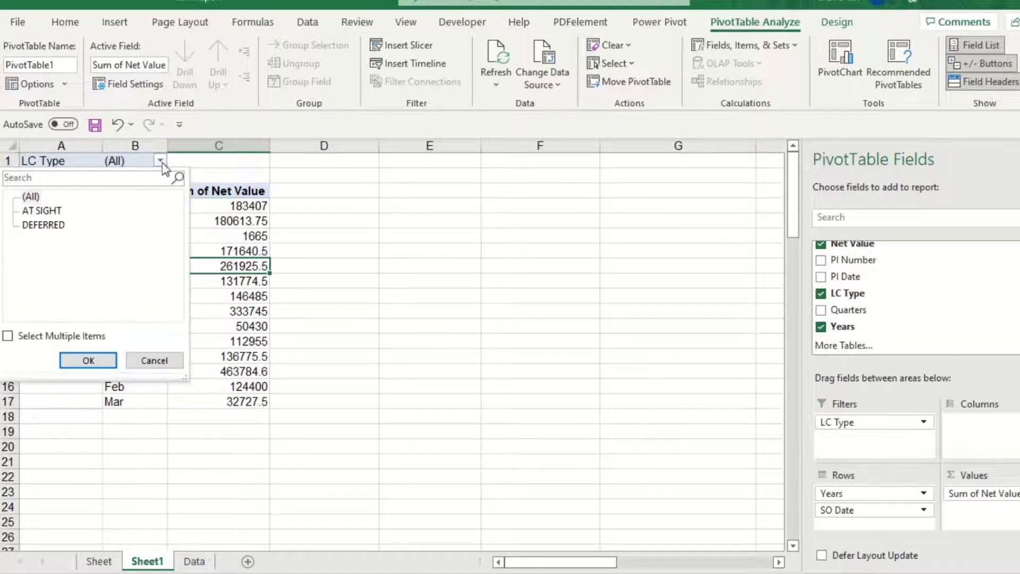
left_click(43, 210)
left_click(91, 366)
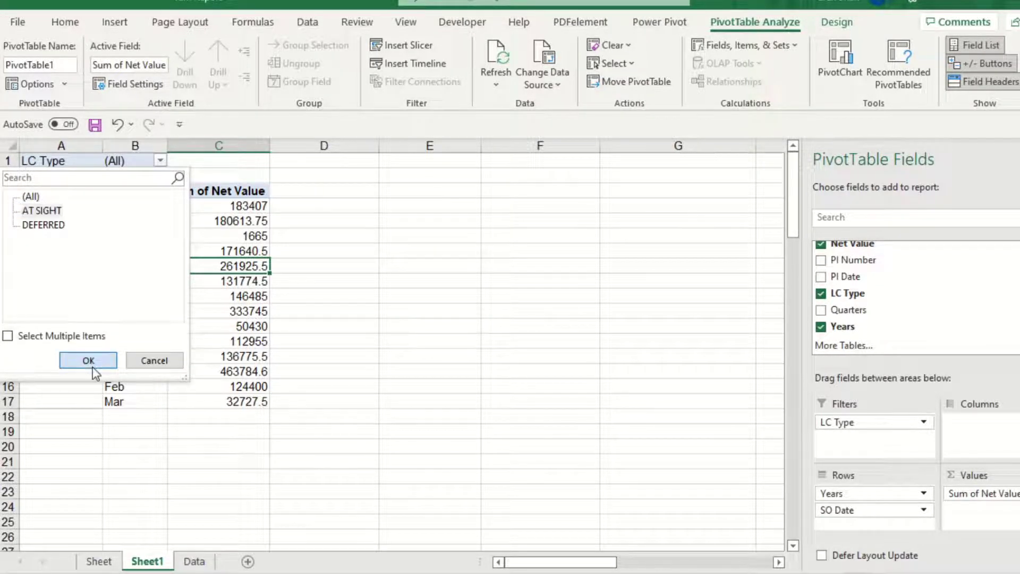
Switch the LC Type filter to DEFERRED and reset it to (All)
left_click(165, 160)
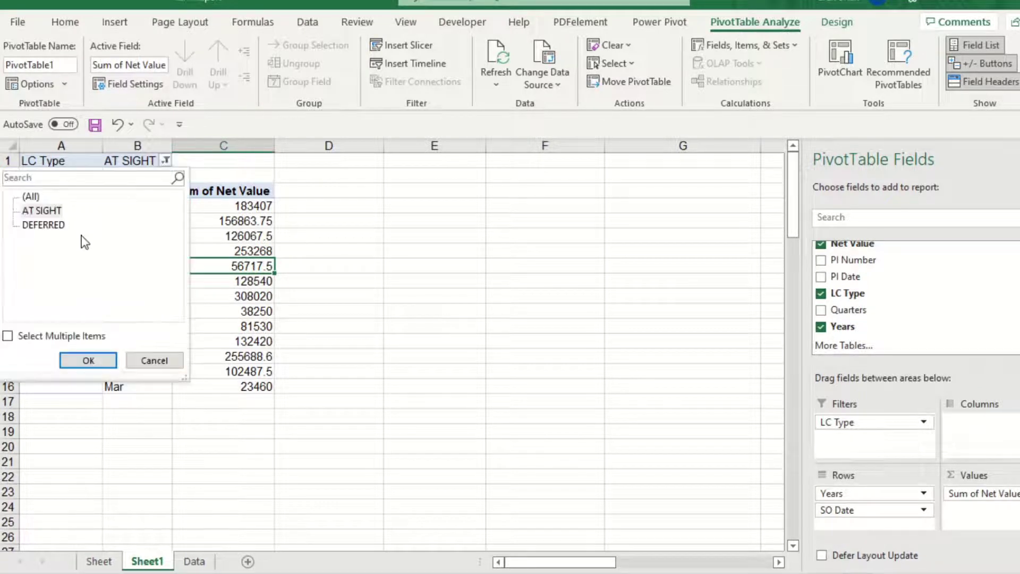
left_click(53, 227)
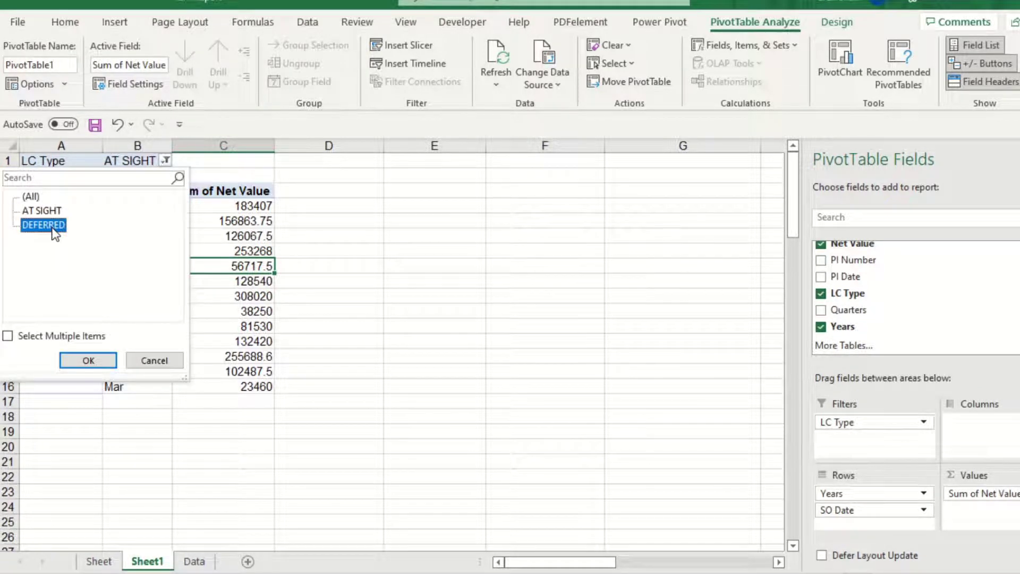
left_click(87, 360)
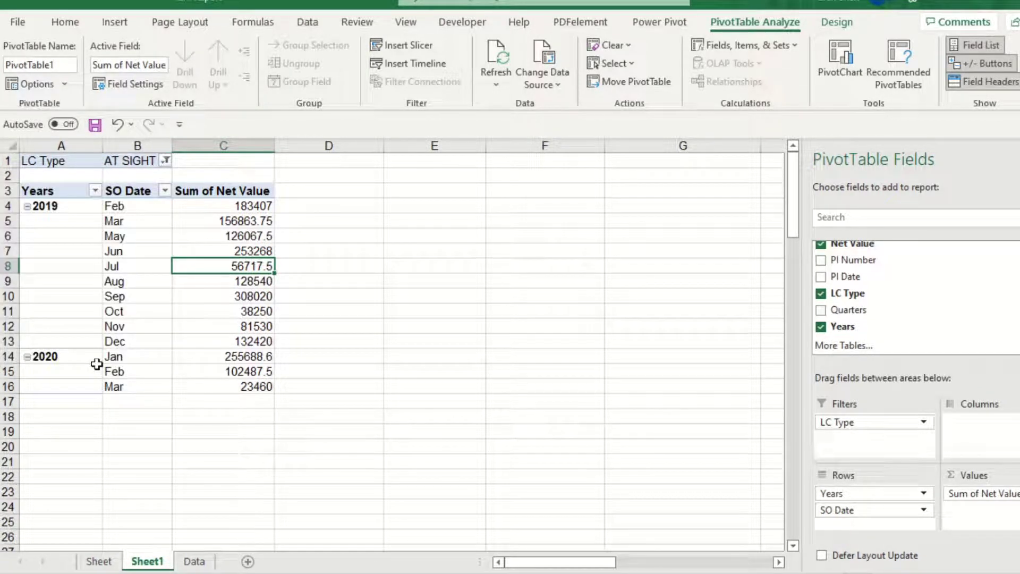
left_click(181, 160)
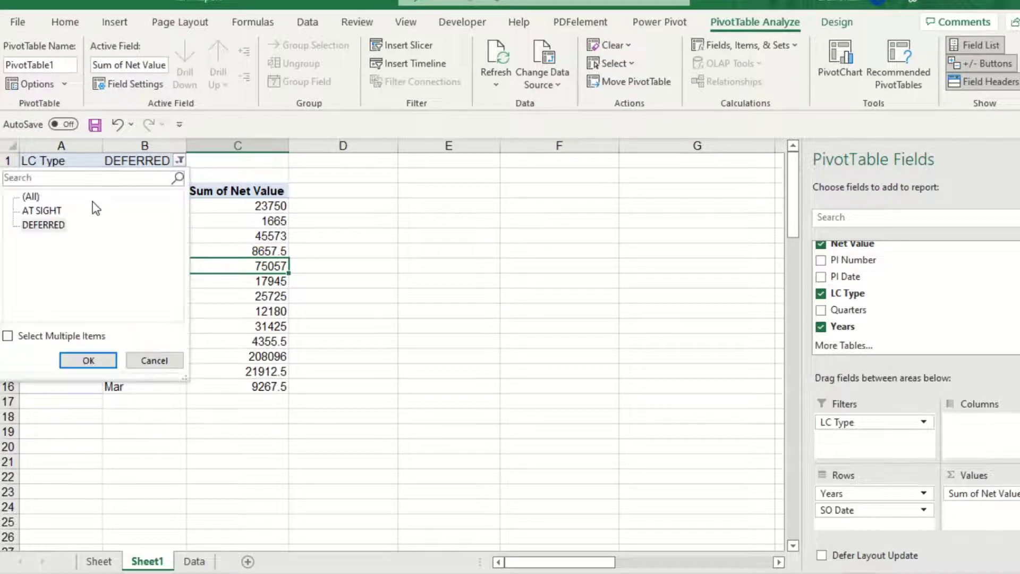
left_click(42, 196)
left_click(92, 360)
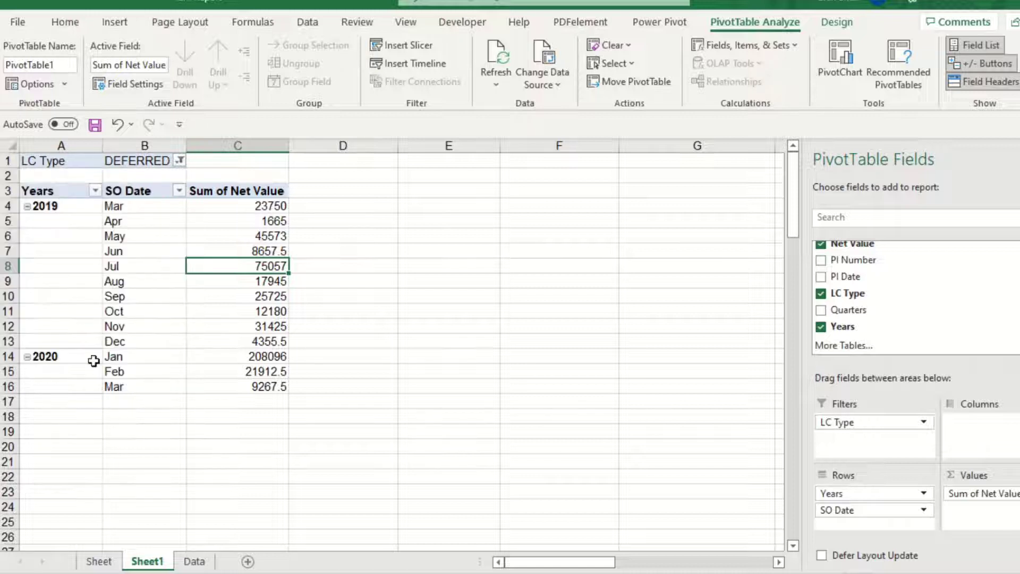
Generate separate report filter page sheets for each LC Type from the PivotTable
left_click(64, 84)
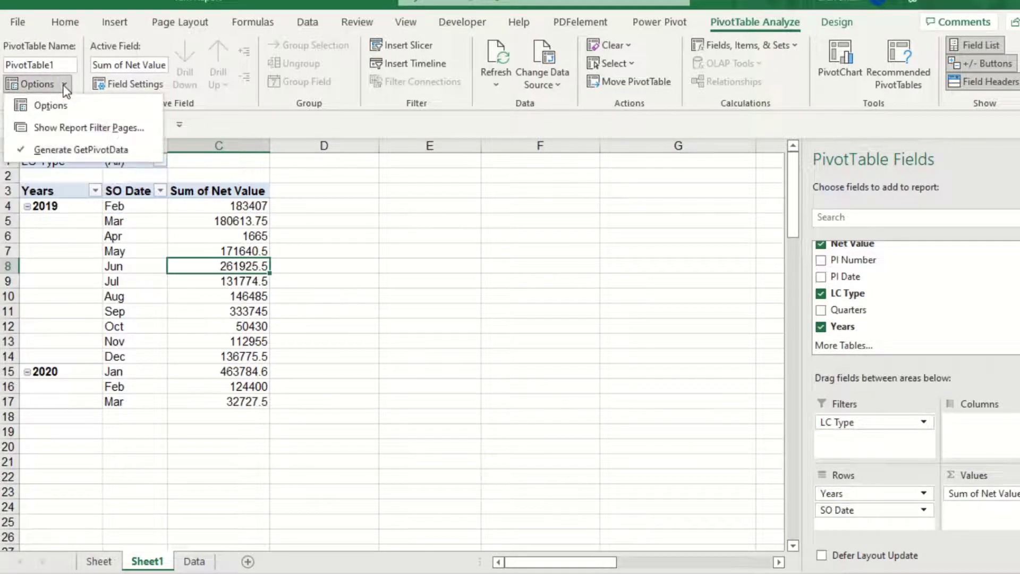
left_click(79, 127)
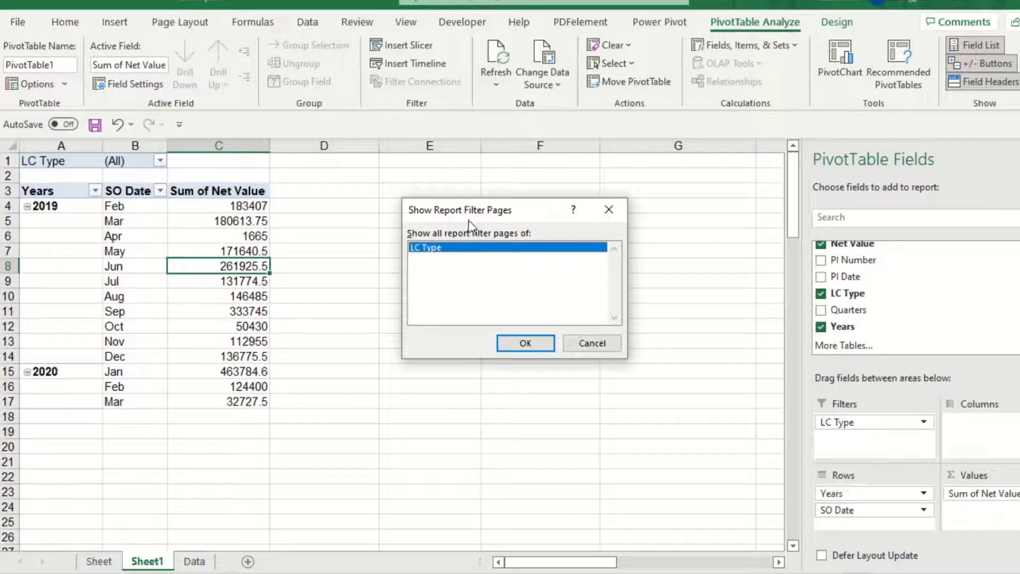
left_click(525, 346)
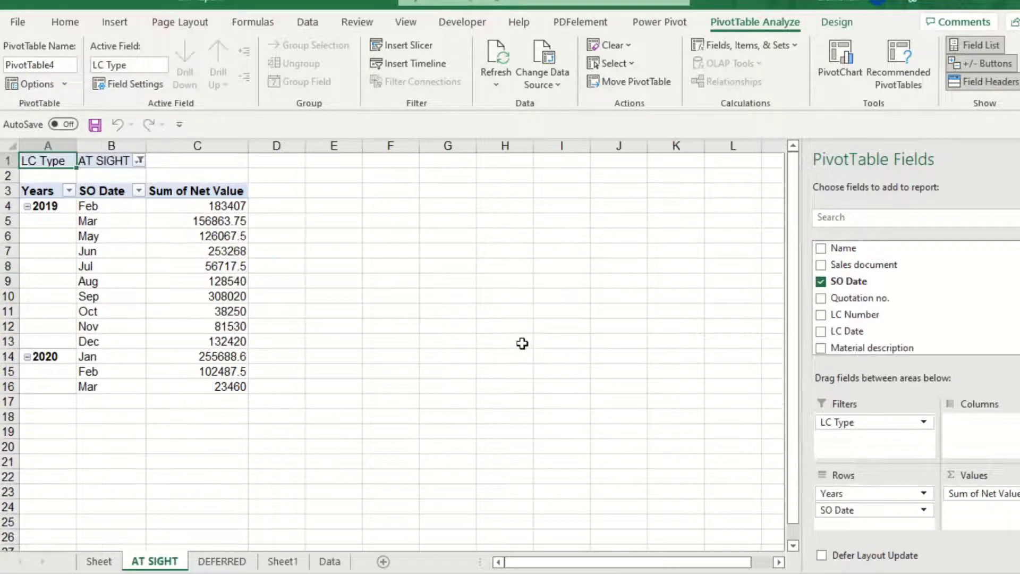
View the generated DEFERRED and AT SIGHT filter page sheets
left_click(213, 567)
left_click(170, 566)
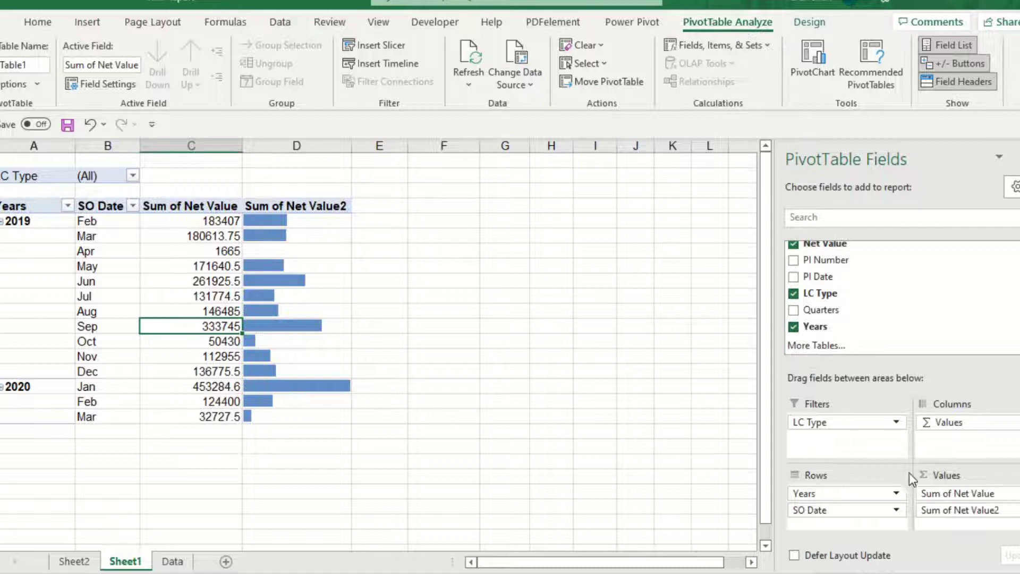
Remove SO Date, Sum of Net Value2 and LC Type from the PivotTable on Sheet1
left_click_drag(872, 511, 689, 388)
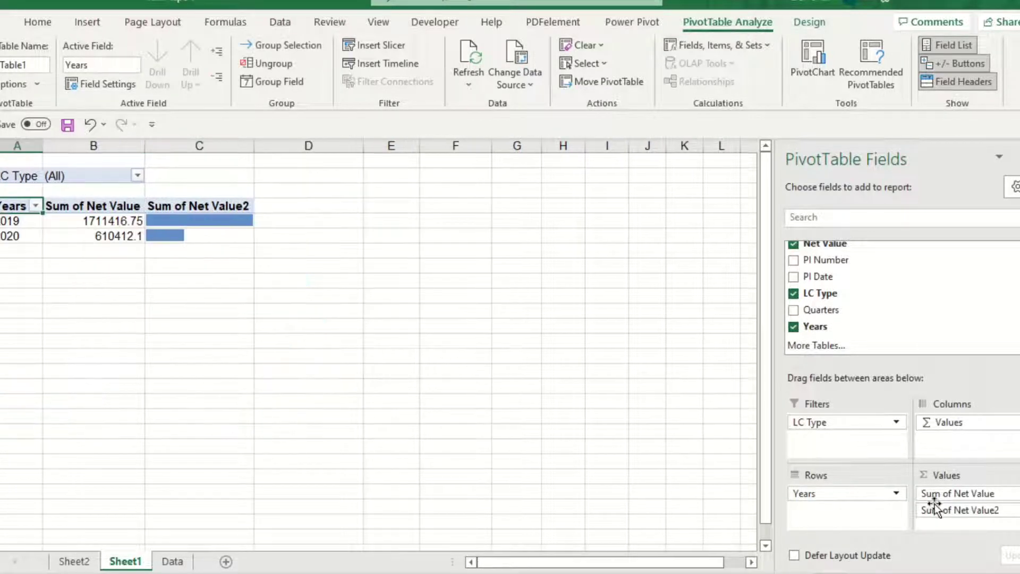
left_click_drag(971, 509, 695, 372)
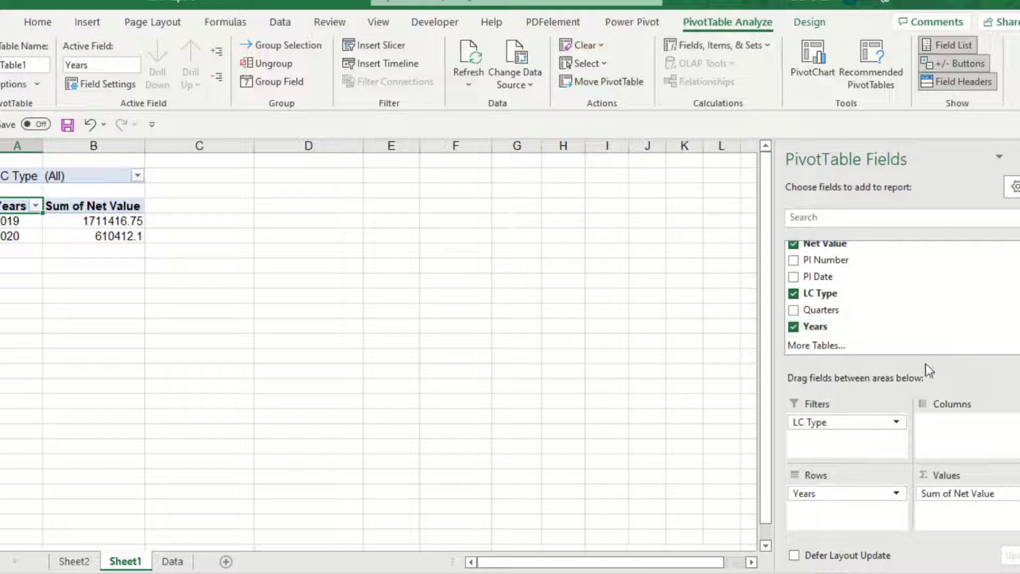
left_click_drag(849, 424, 668, 299)
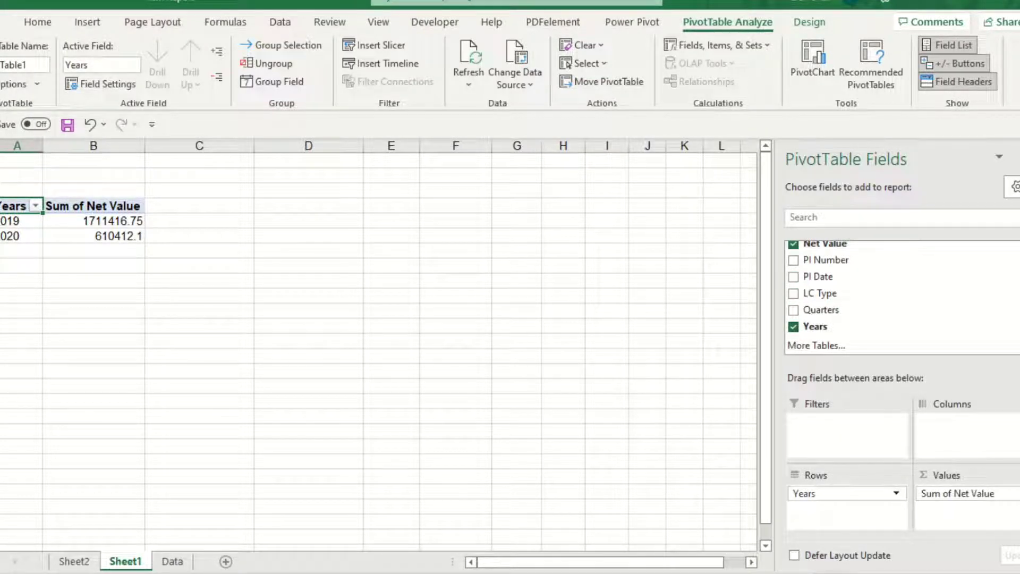
Add Name as a report filter and filter the yearly net values to S Garments Ltd
scroll(894, 247, "up", 10)
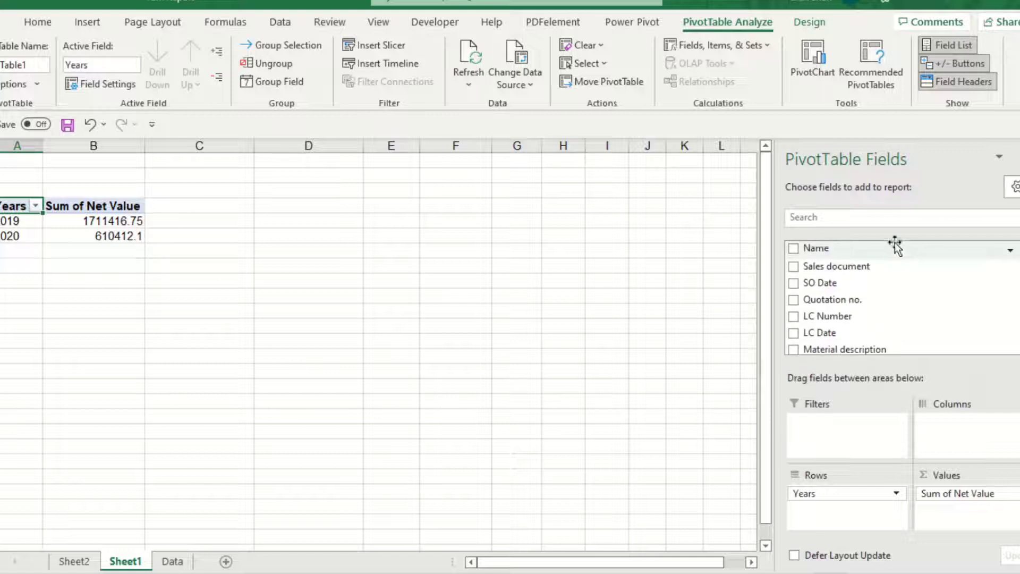
left_click_drag(895, 247, 857, 424)
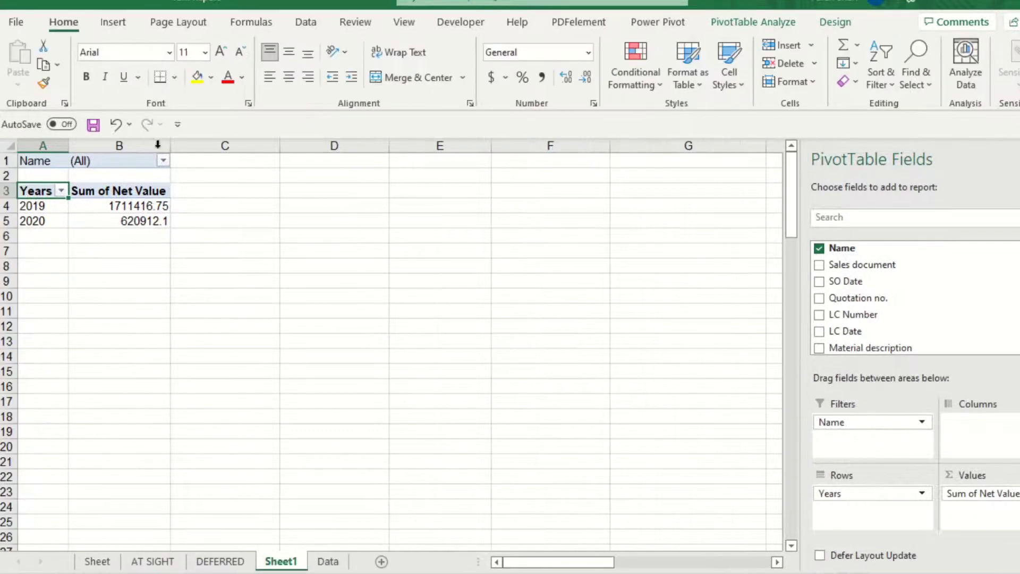
left_click(164, 163)
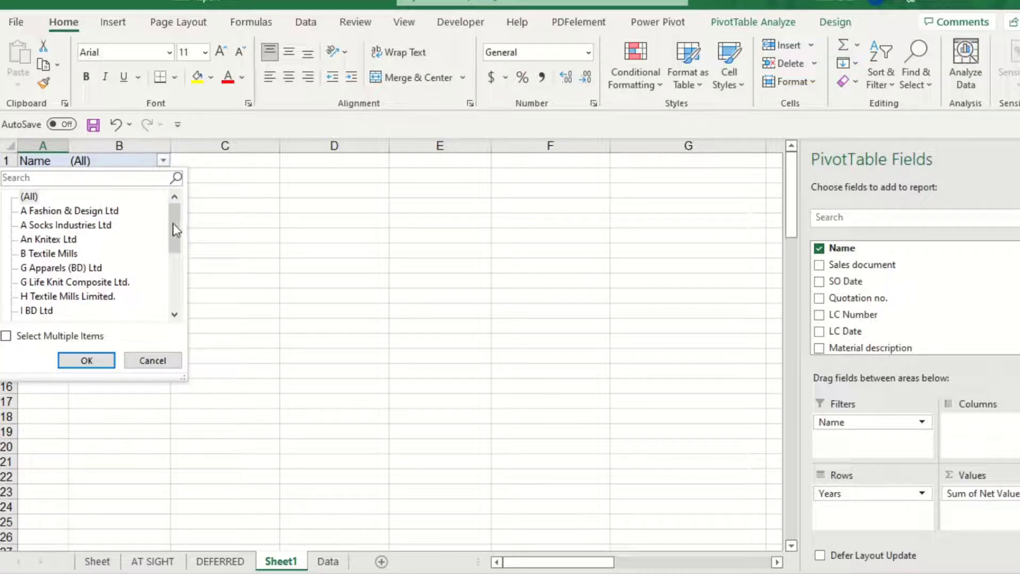
left_click_drag(174, 229, 172, 312)
left_click(61, 255)
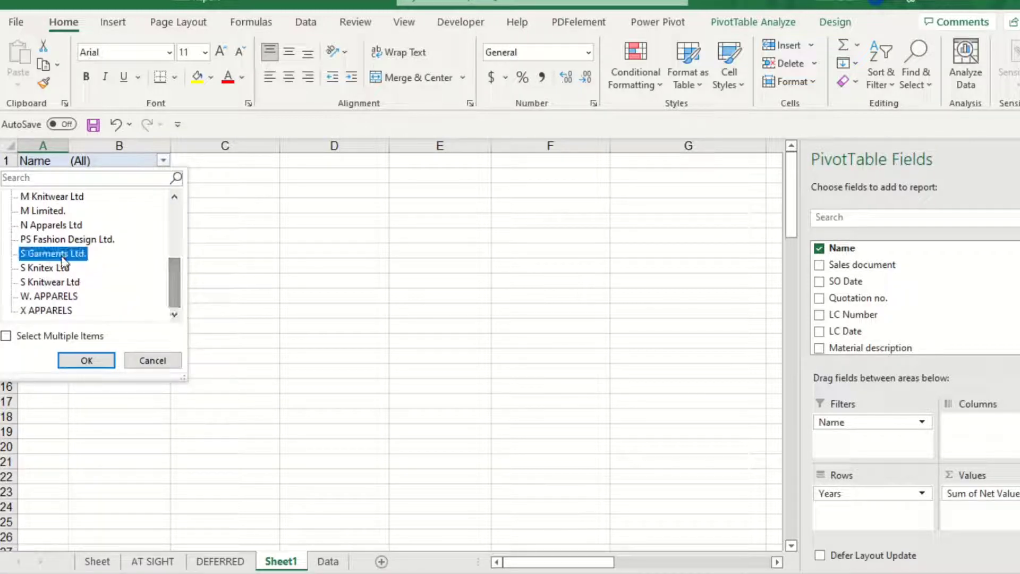
left_click(87, 360)
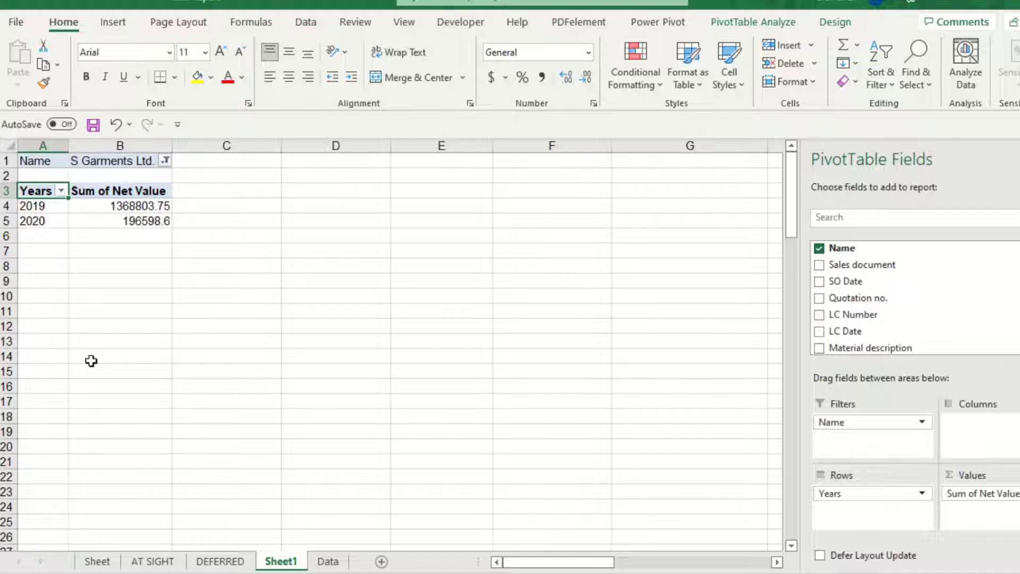
left_click(121, 234)
left_click(129, 218)
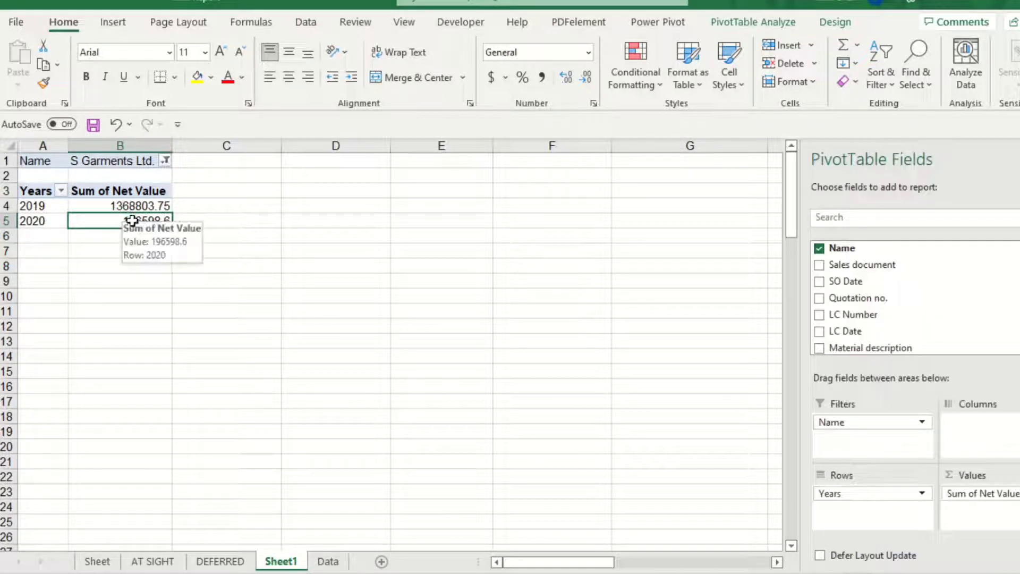
left_click(139, 205)
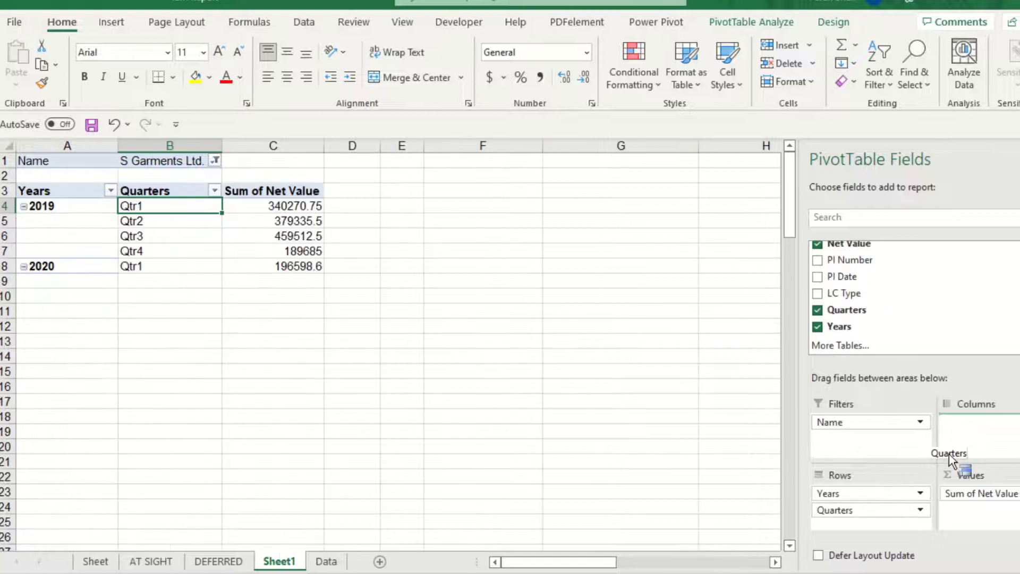
Move the Quarters field from the PivotTable's Rows area to its Columns area
left_click_drag(949, 454, 976, 384)
left_click_drag(850, 510, 977, 420)
left_click_drag(884, 510, 981, 432)
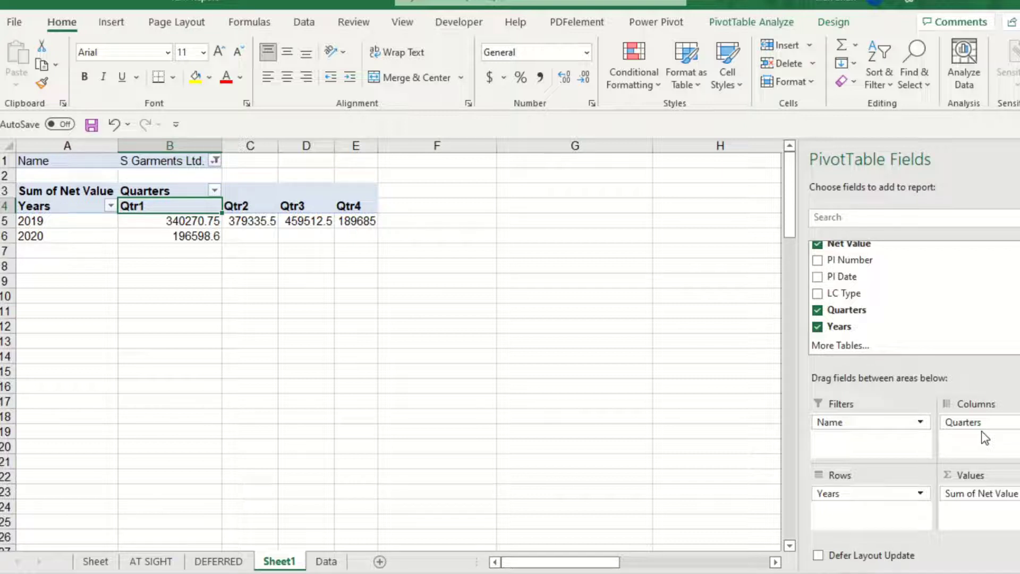
Remove Quarters from the Columns area and add it to Columns again from the field list
left_click_drag(981, 431, 551, 342)
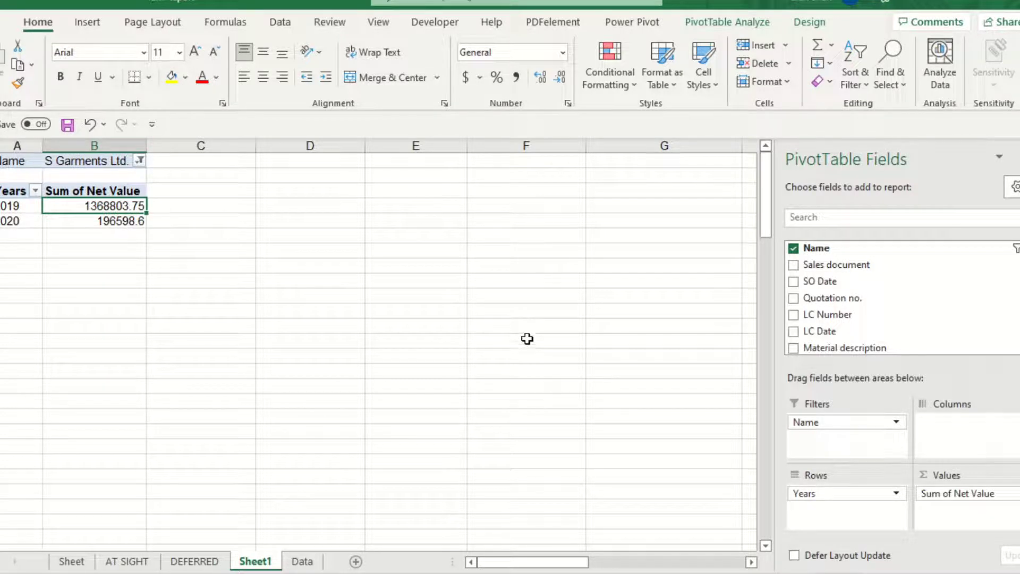
scroll(904, 297, "down", 5)
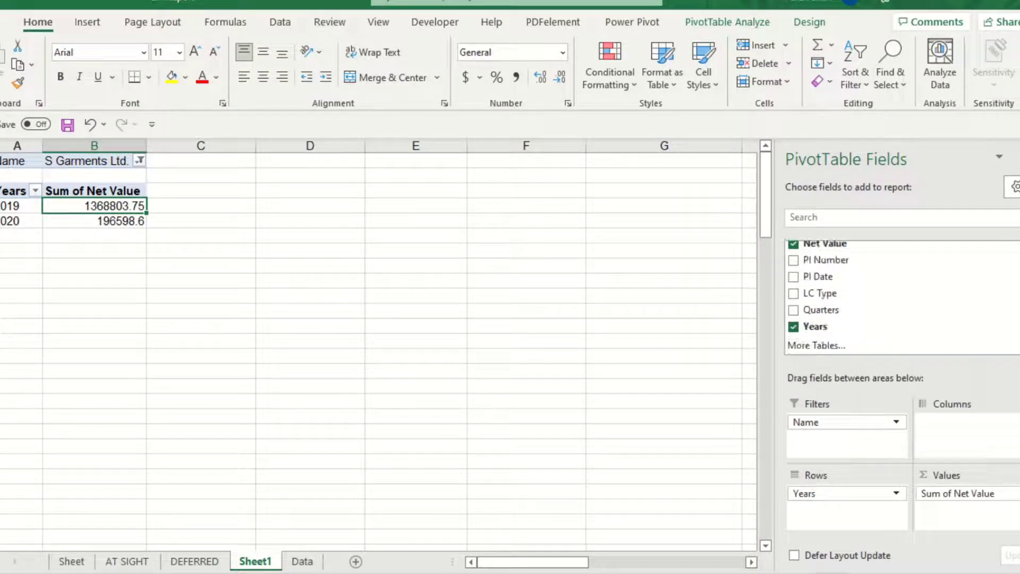
left_click_drag(829, 310, 902, 384)
left_click_drag(939, 414, 942, 420)
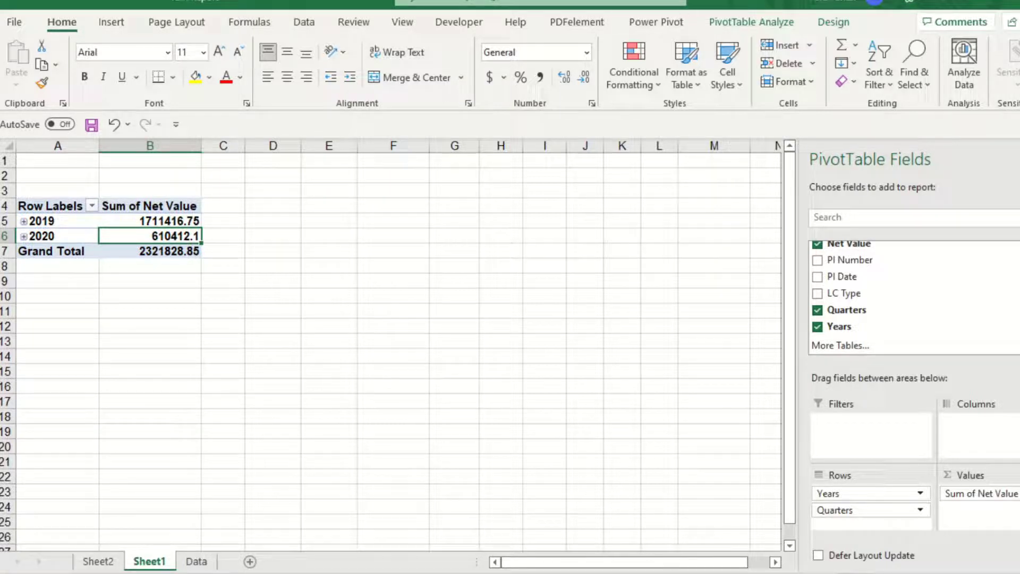
Insert a slicer for the Name field on the PivotTable with Years and Quarters rows
left_click(727, 23)
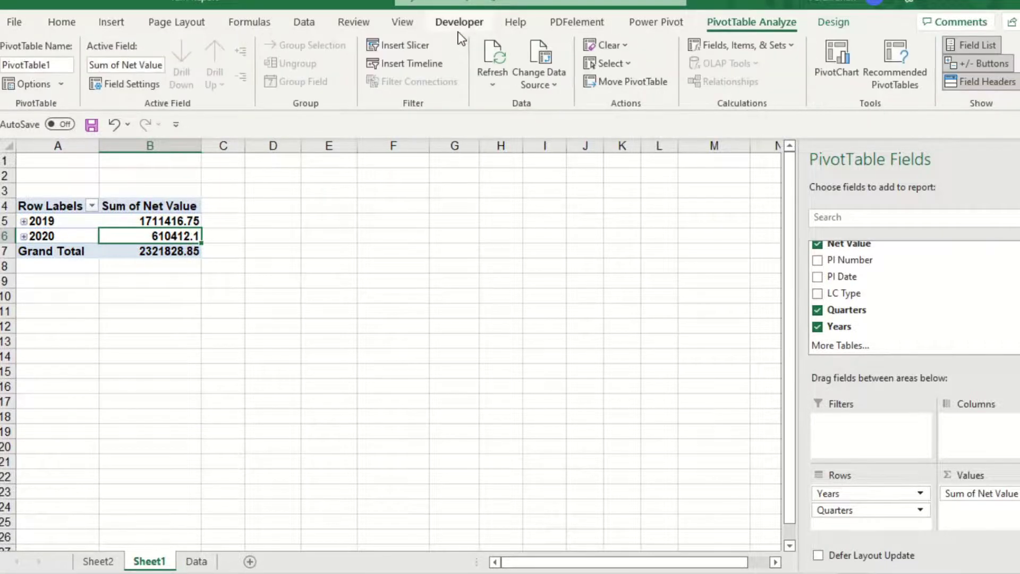
left_click(400, 47)
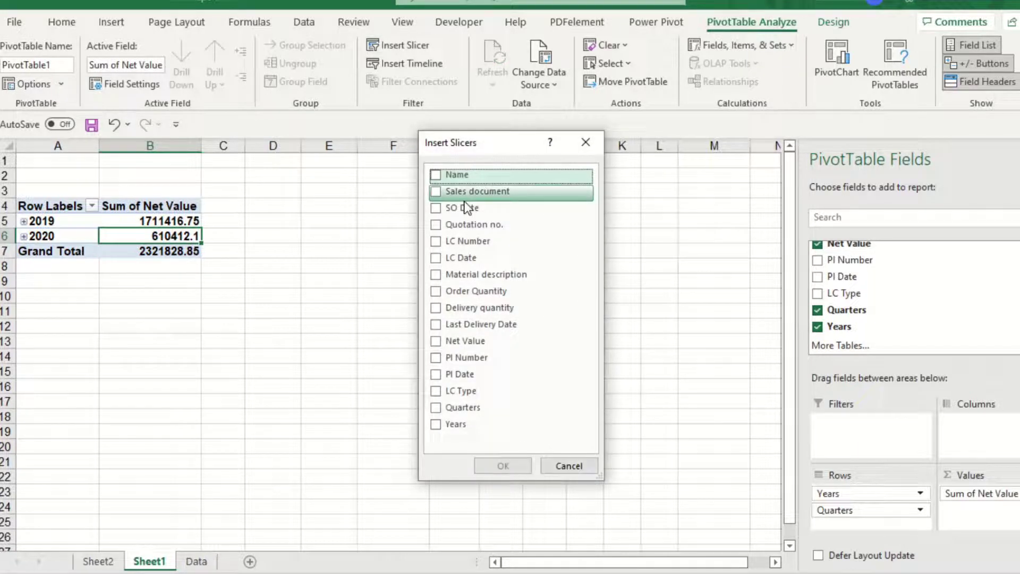
left_click(436, 175)
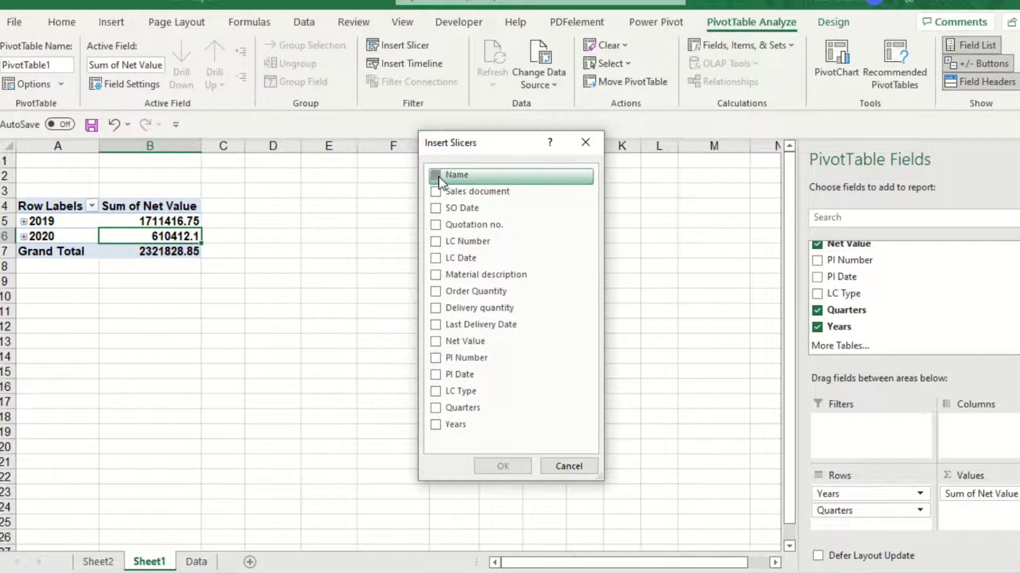
left_click(522, 466)
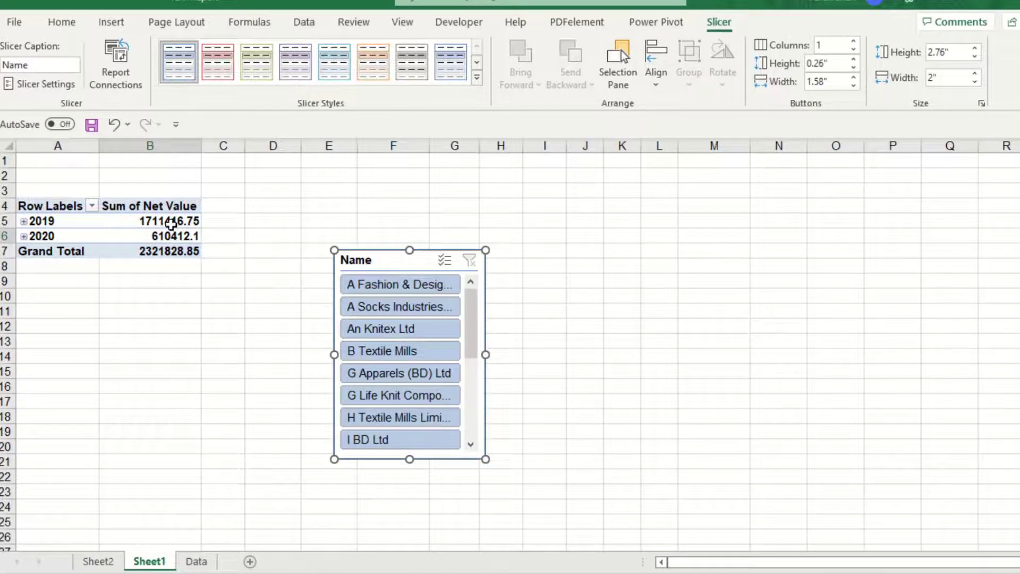
Use the Name slicer to filter by S Garments Ltd., switch to N Apparels Ltd, and return to S Garments Ltd
left_click(171, 223)
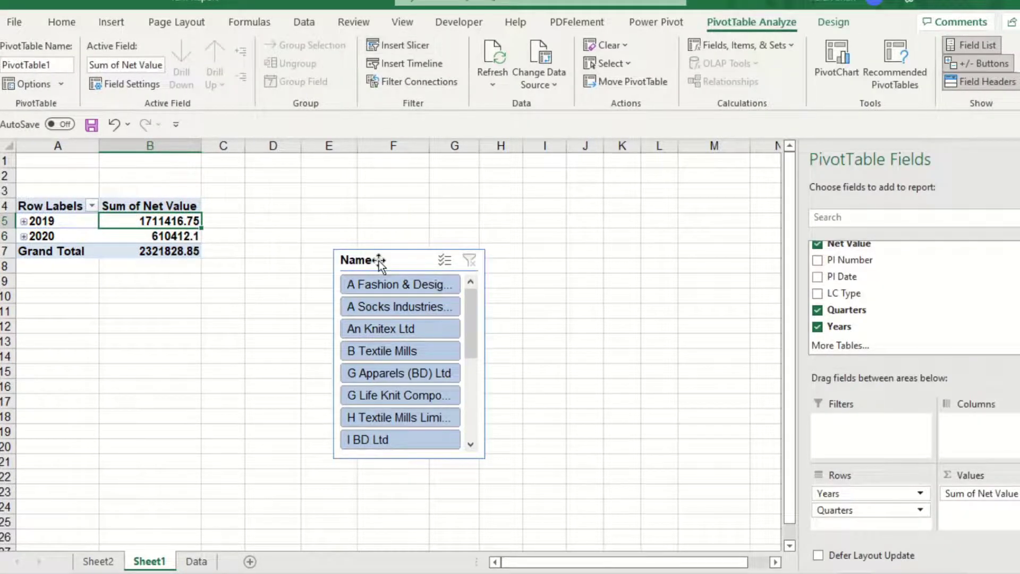
left_click_drag(474, 321, 476, 417)
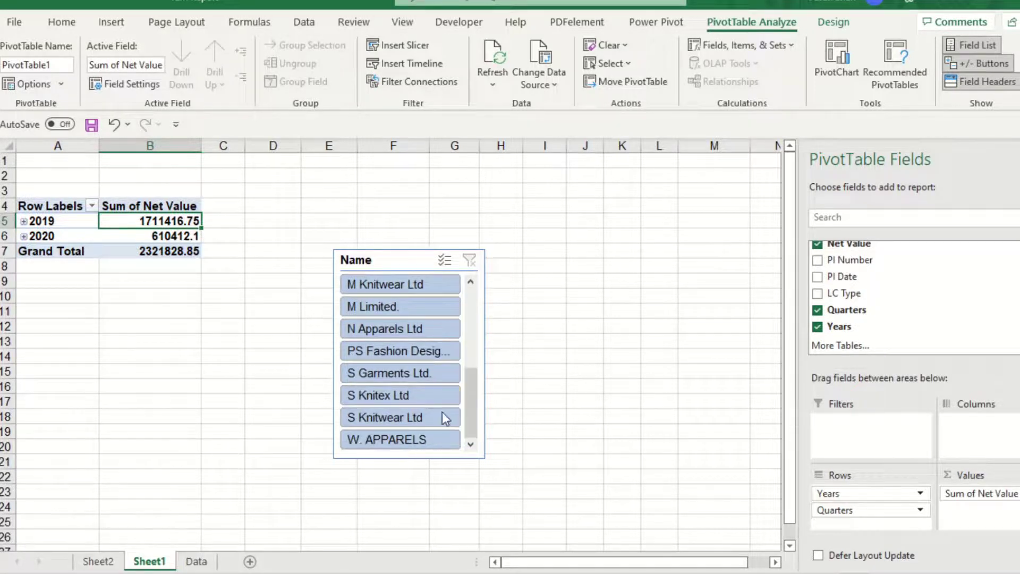
left_click(405, 372)
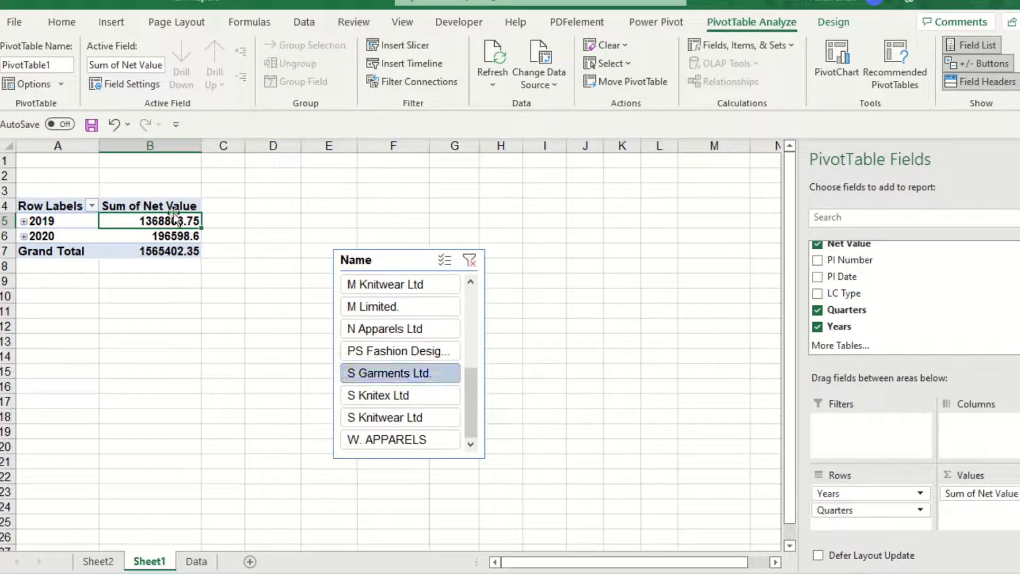
left_click(376, 331)
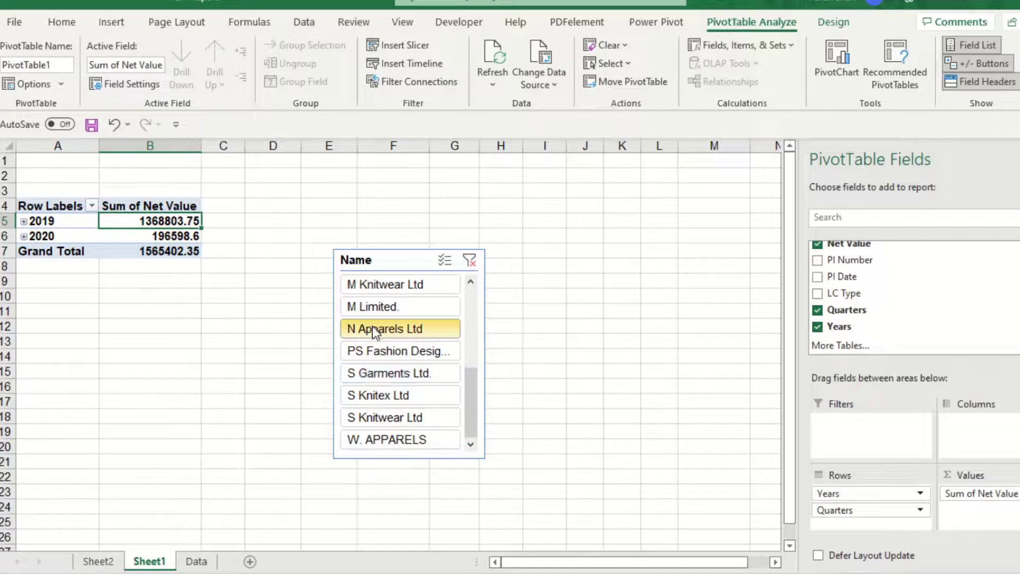
left_click(379, 372)
Insert a timeline for the SO Date field
left_click(399, 66)
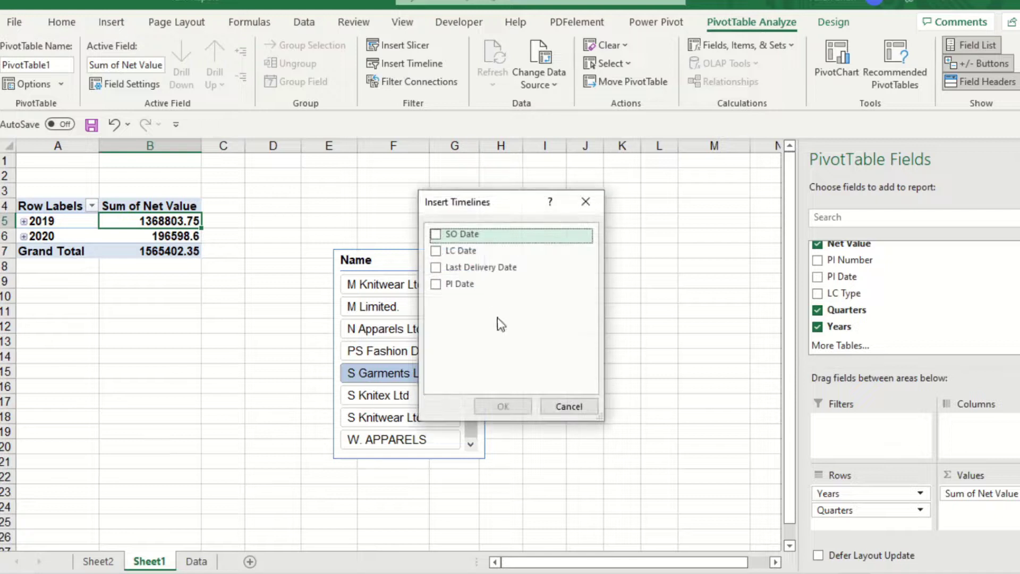
left_click(437, 236)
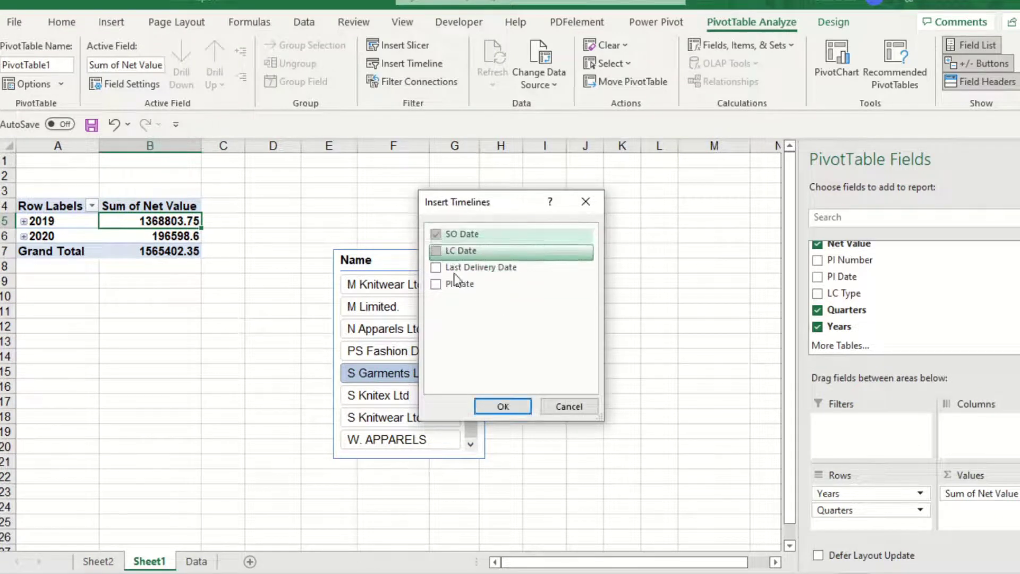
left_click(503, 406)
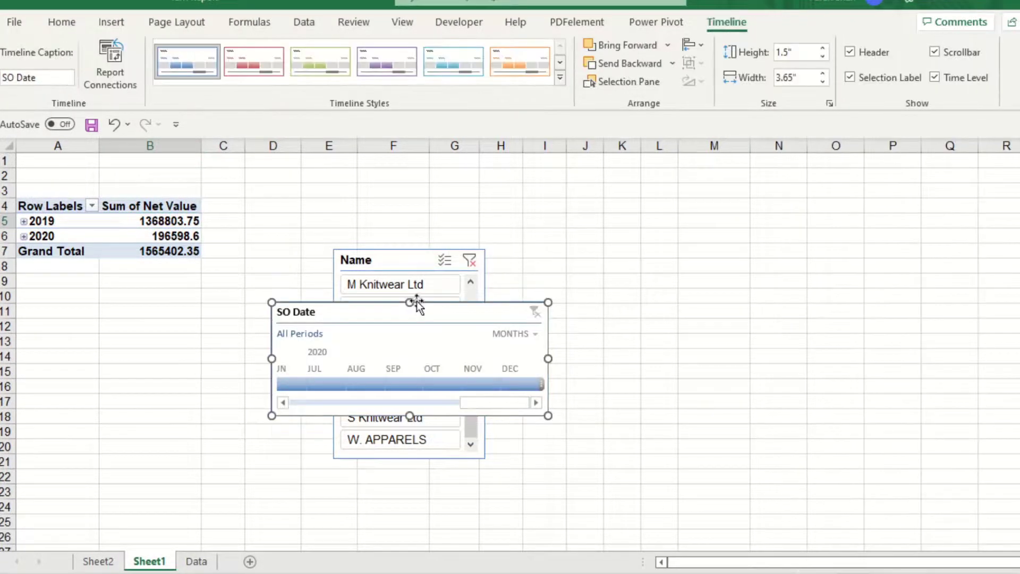
Arrange the SO Date timeline below the PivotTable and the Name slicer beside it so they no longer overlap
left_click_drag(419, 312, 245, 407)
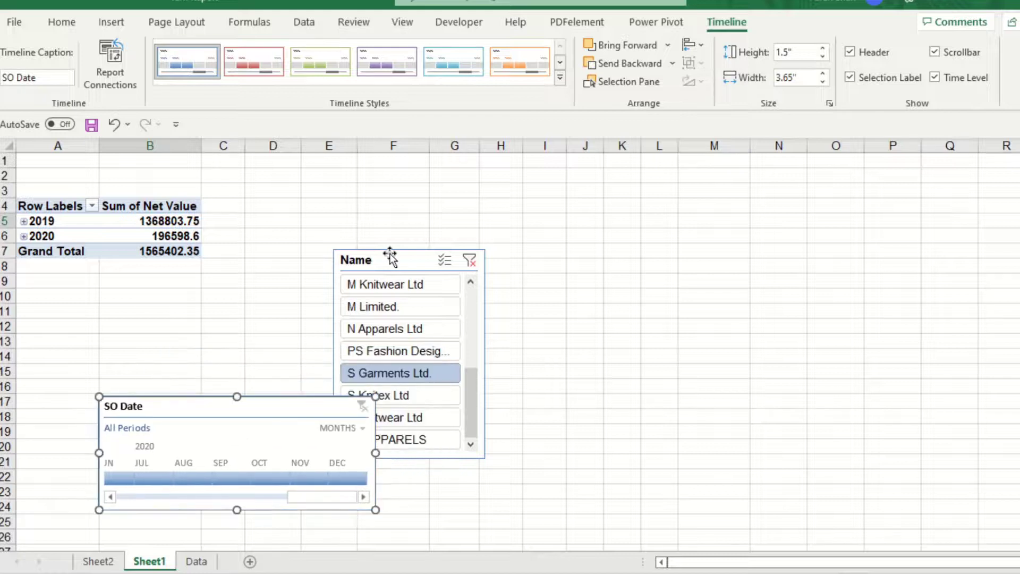
left_click_drag(390, 255, 350, 182)
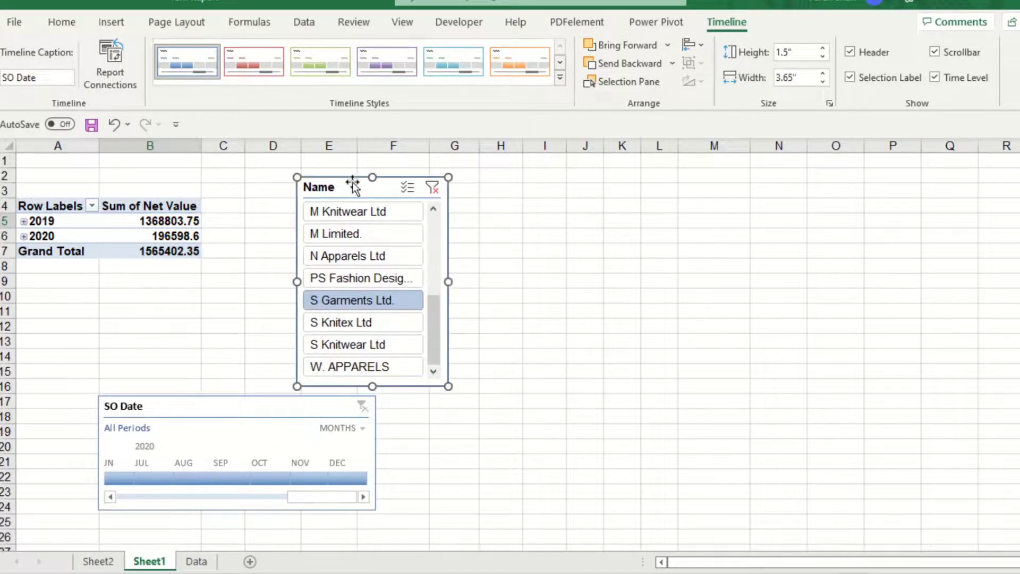
left_click(221, 408)
left_click_drag(221, 408, 176, 395)
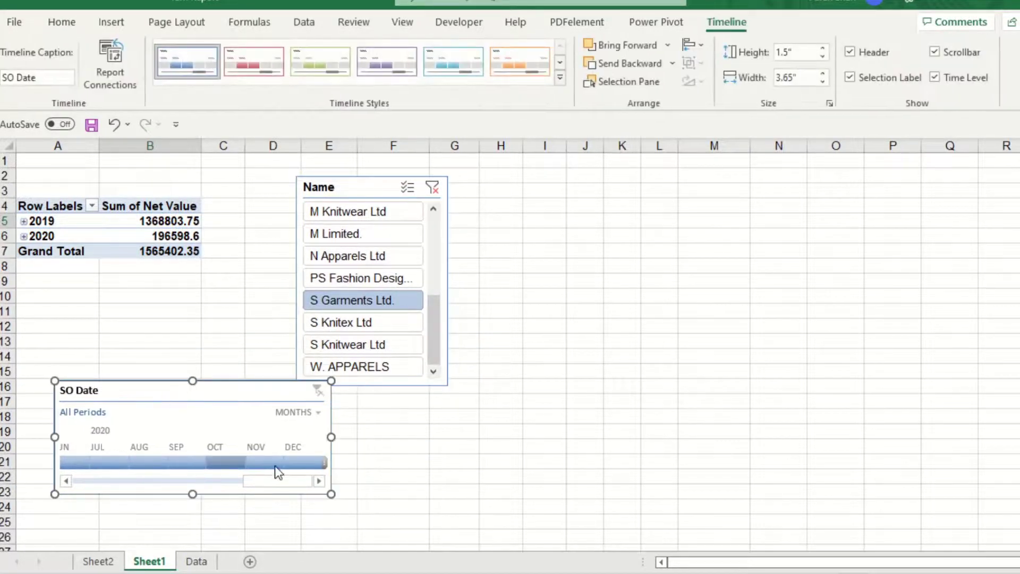
Check the timeline's available time levels, keep MONTHS, and filter SO Date to Dec 2020
left_click(316, 415)
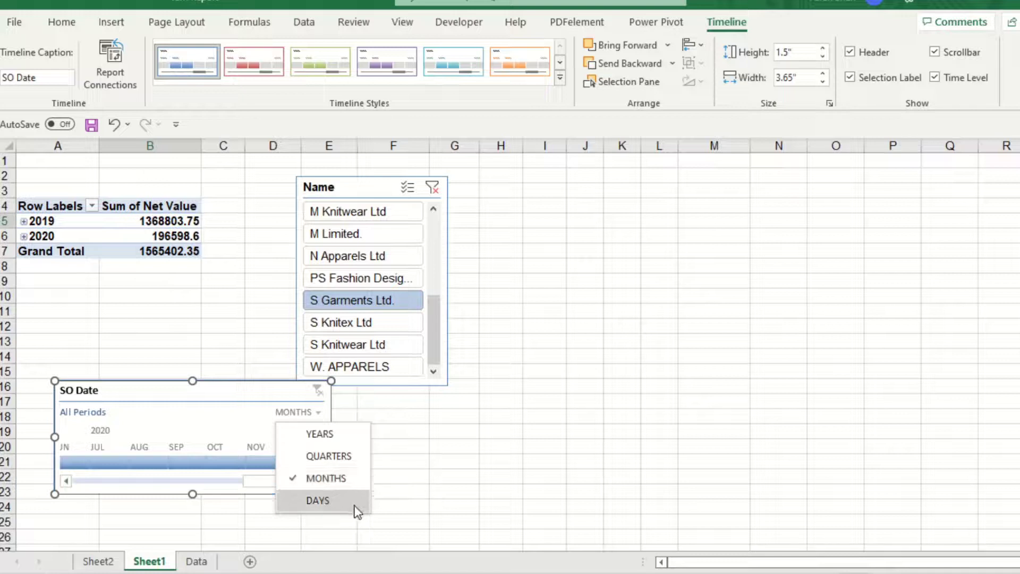
left_click(377, 417)
left_click(308, 465)
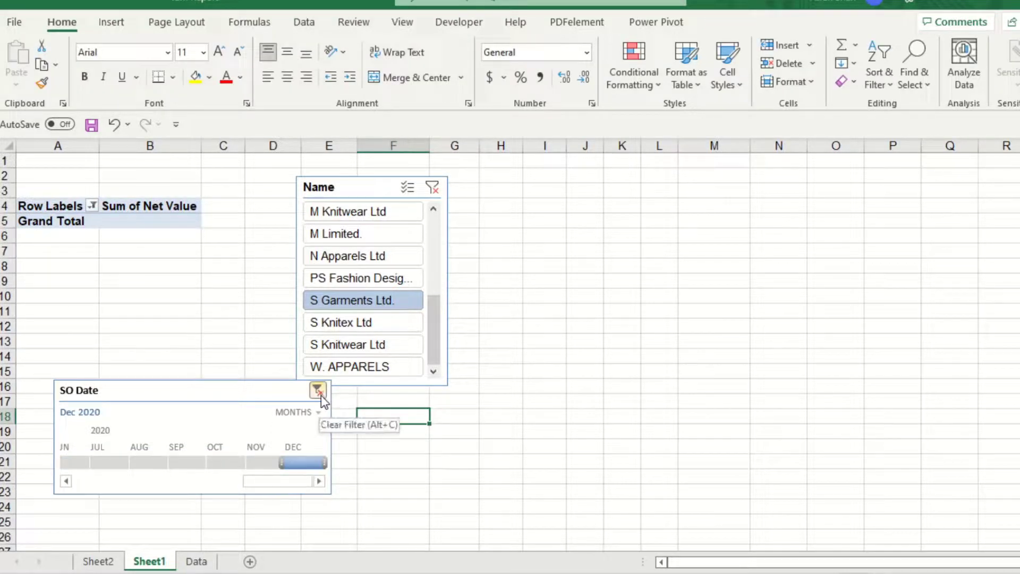
Clear the filters on the Name slicer and the SO Date timeline
left_click(433, 191)
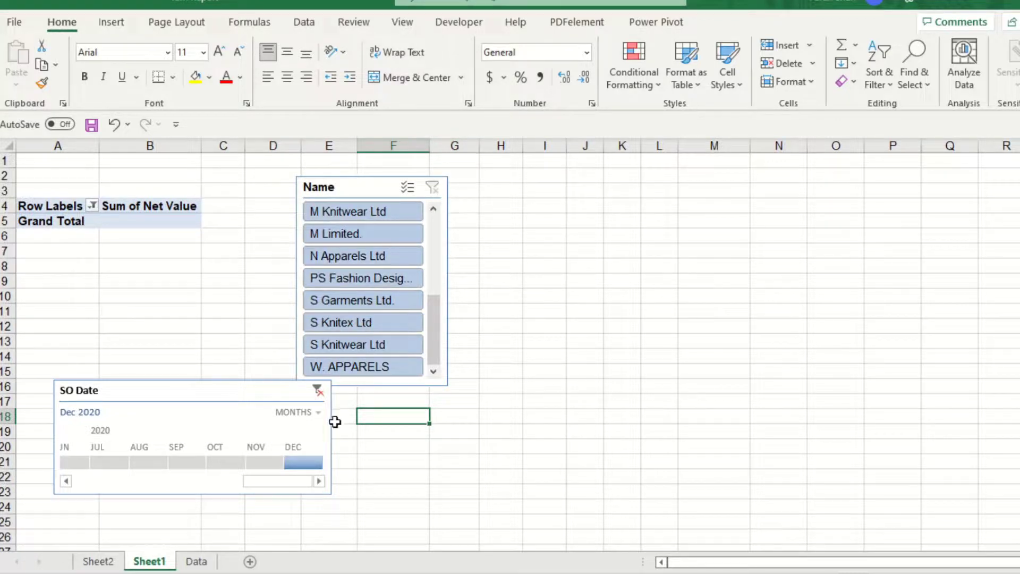
left_click(319, 390)
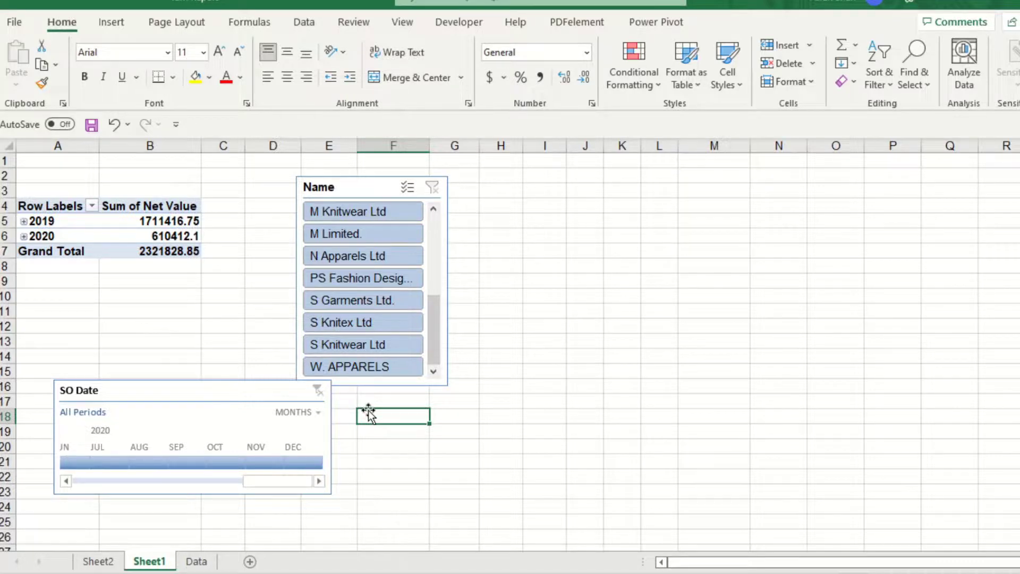
key("alt+c")
left_click(171, 235)
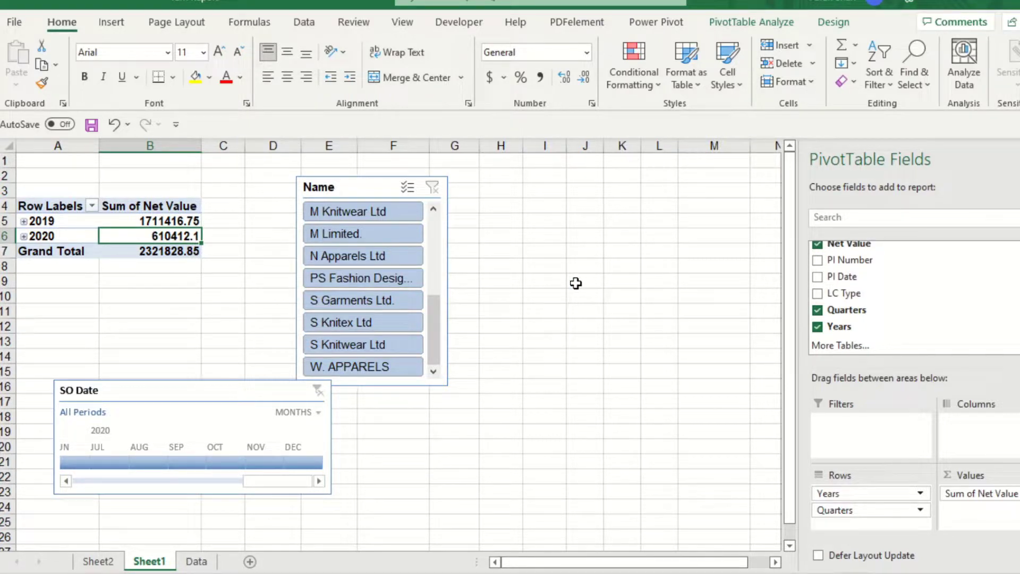
Start creating a new PivotTable from the table range on the Data sheet
left_click(110, 24)
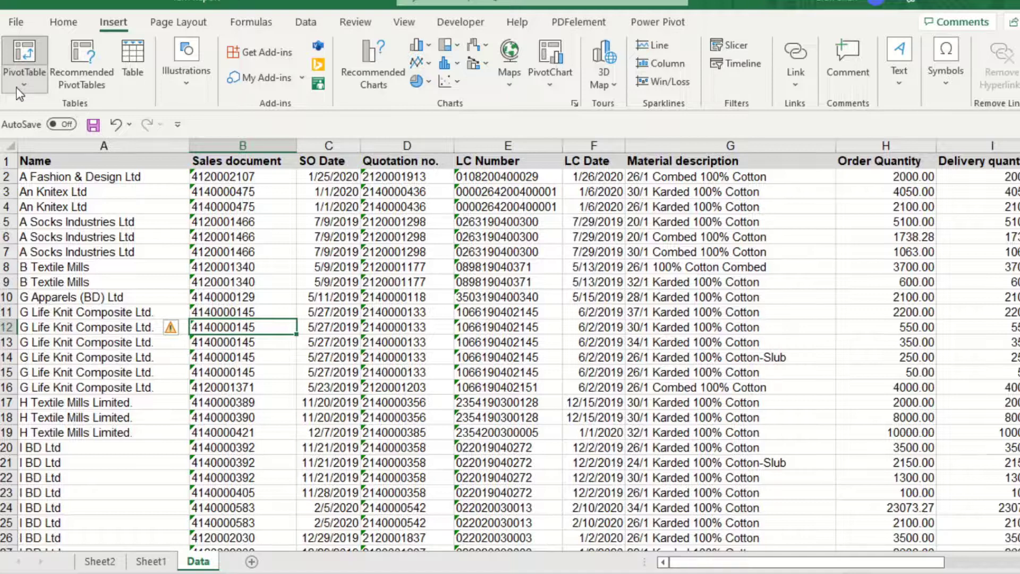
left_click(16, 88)
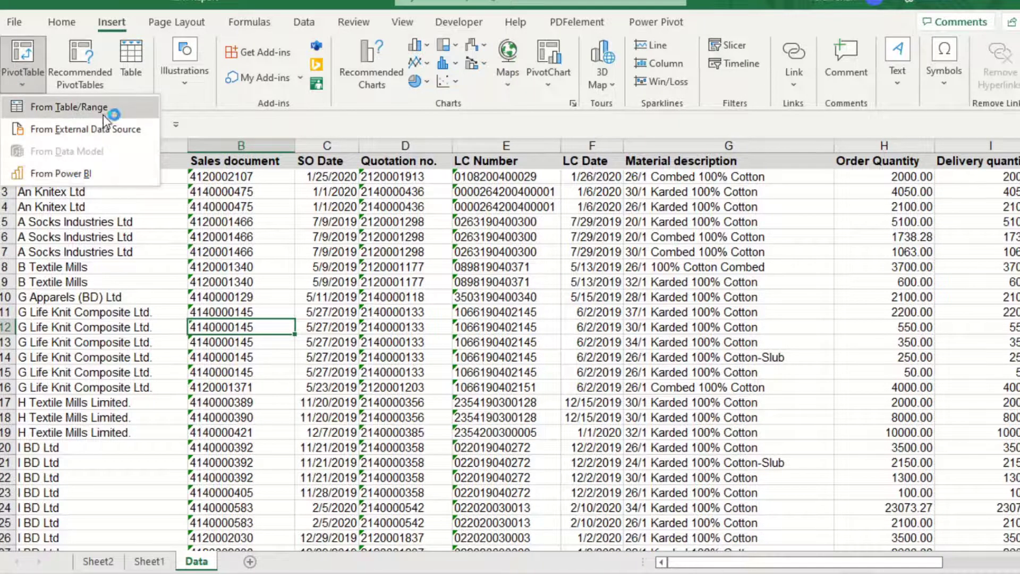